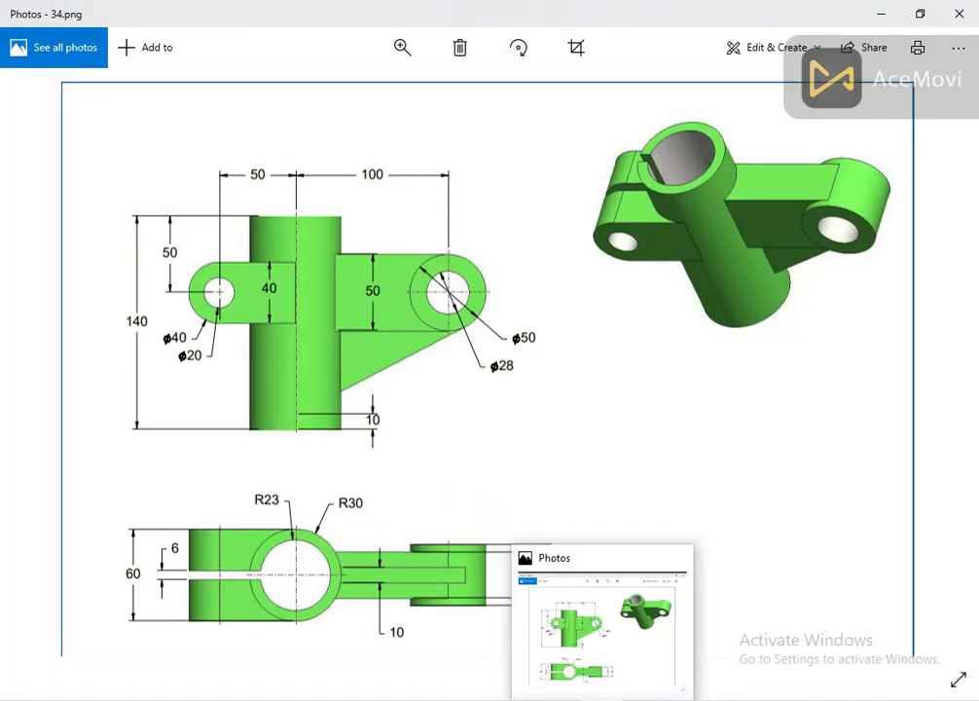
Switch from the reference drawing to Creo Parametric and bring up the PRT0046 part window
left_click(603, 698)
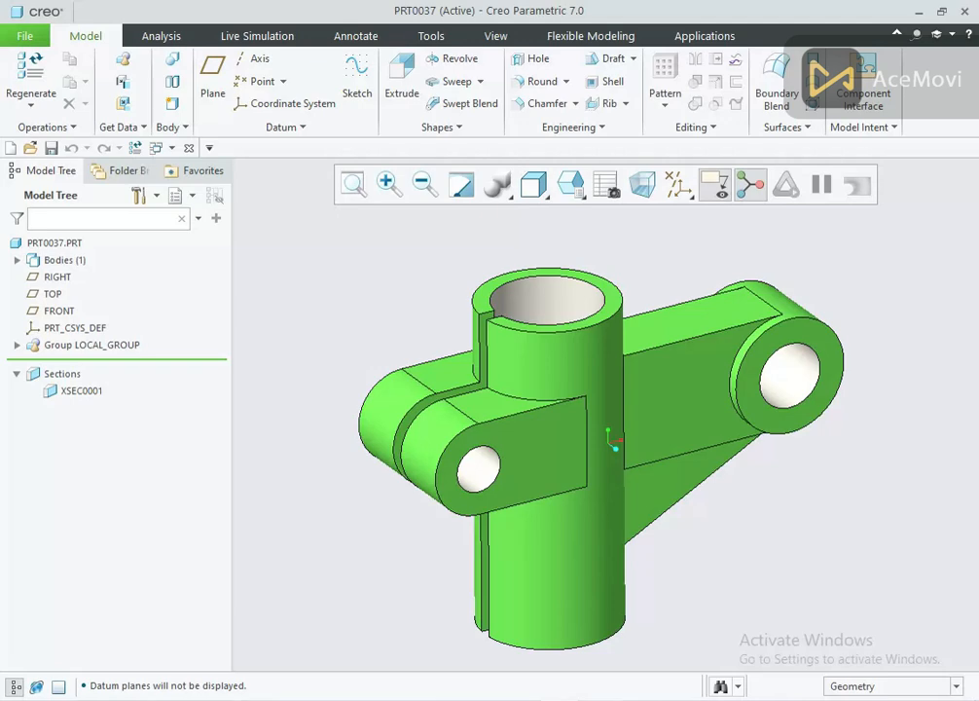
left_click(495, 37)
left_click(940, 107)
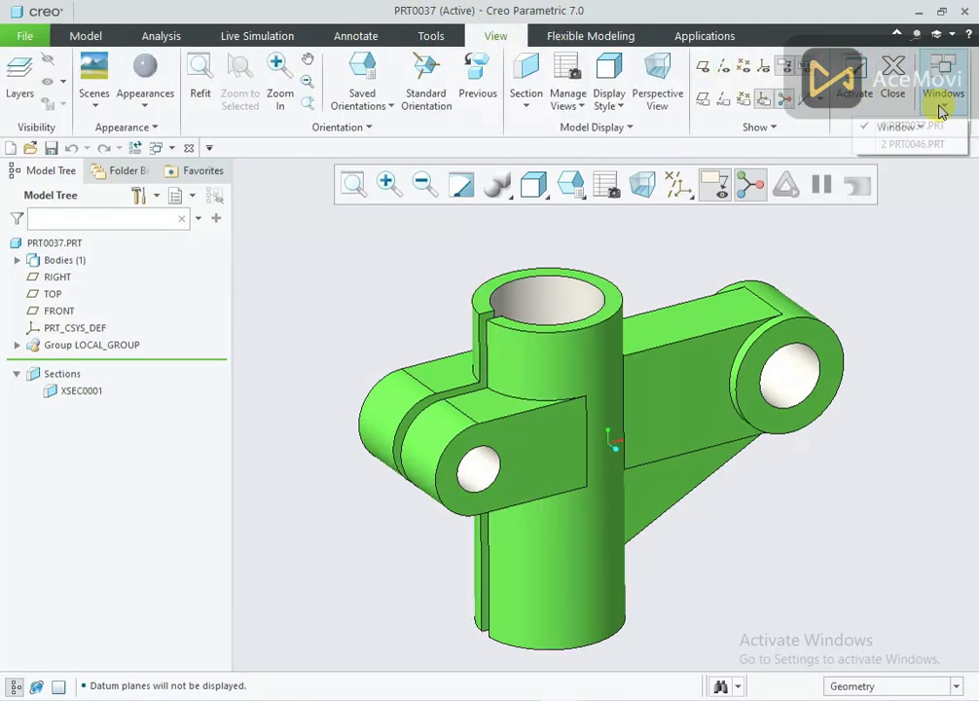
left_click(905, 143)
Turn on the display of all datum axes, points, coordinate systems and planes
left_click(693, 195)
left_click(692, 196)
left_click(688, 193)
left_click(692, 217)
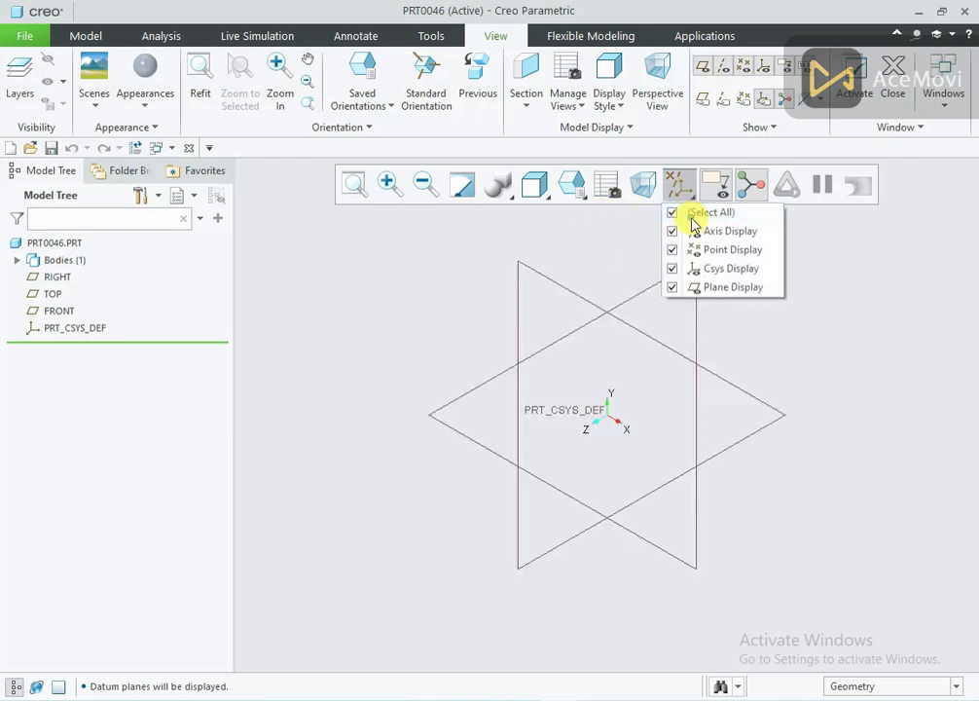
Consult the reference drawing in Photos, return to Creo and start an extrusion sketch on the TOP plane, viewed square-on
left_click(597, 699)
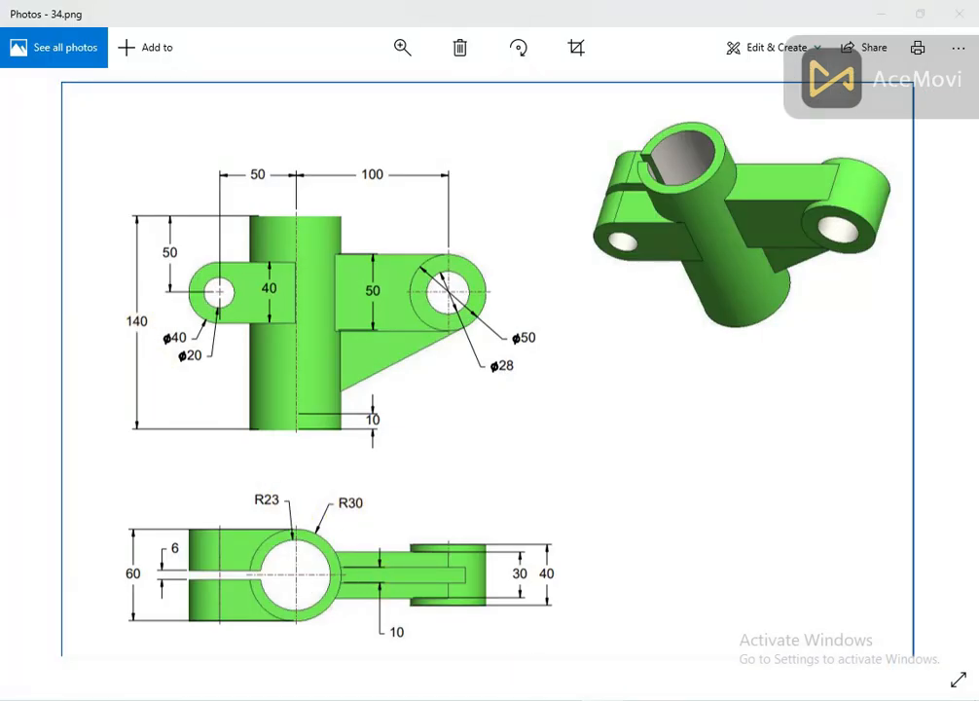
left_click(403, 699)
left_click(59, 292)
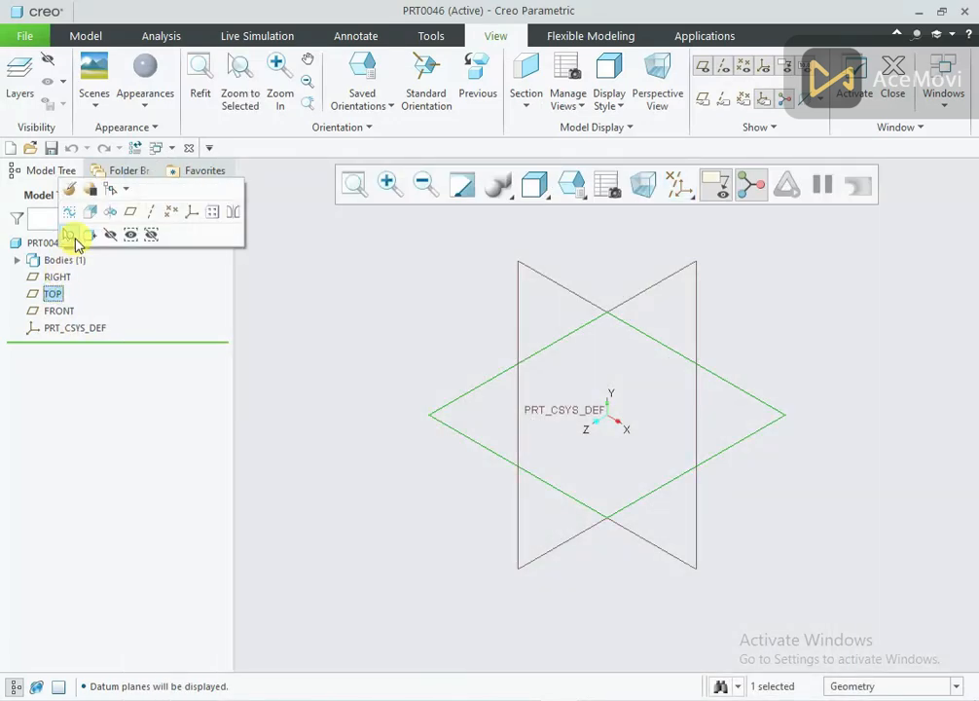
left_click(83, 214)
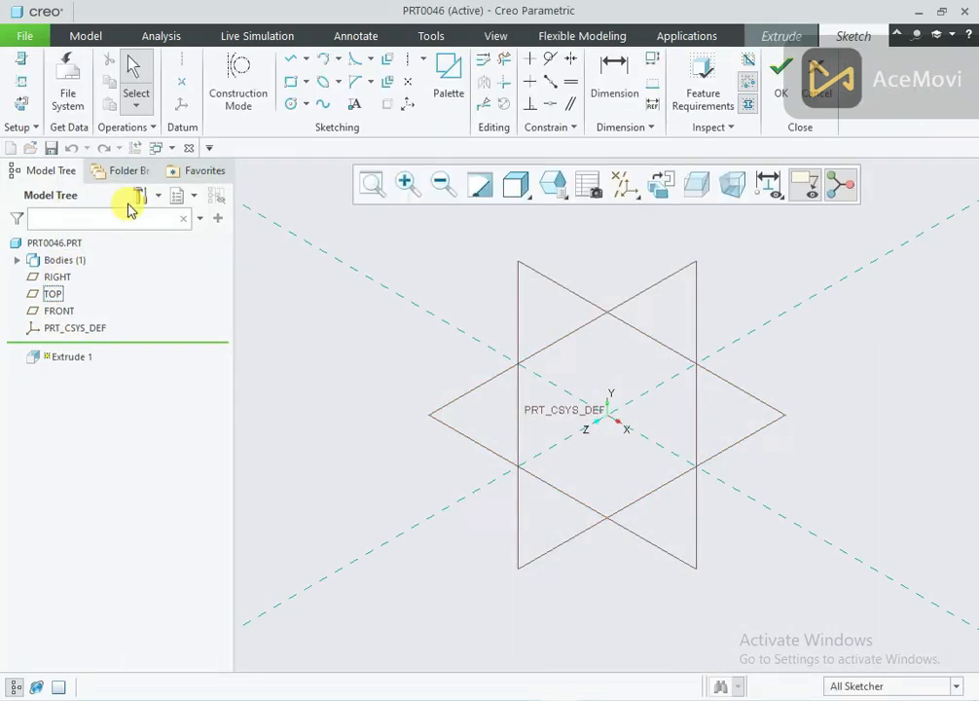
left_click(658, 183)
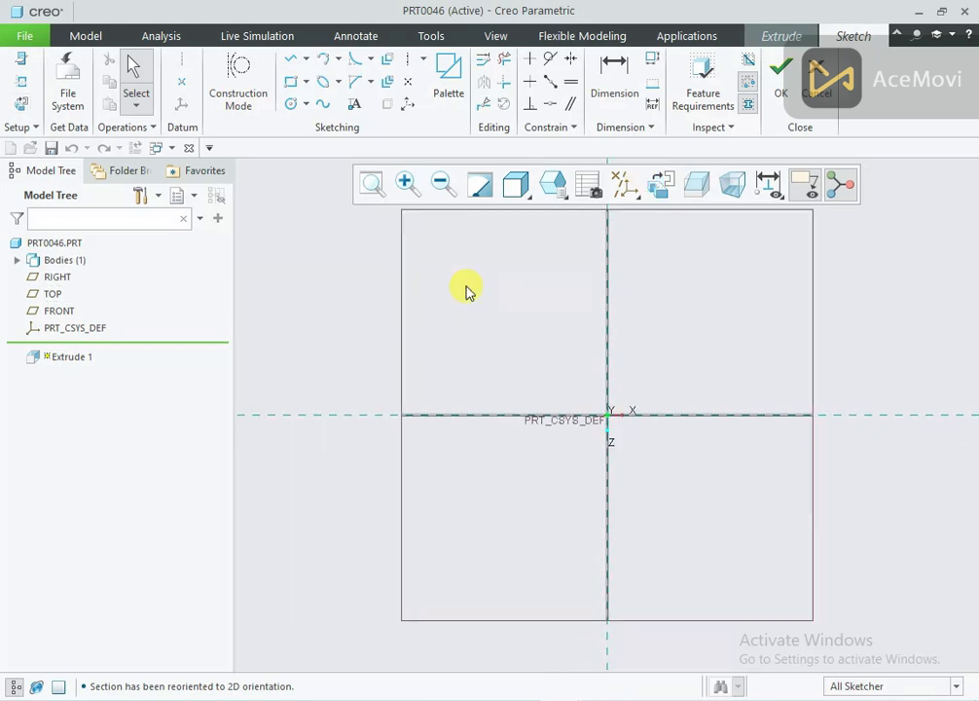
Sketch a circle about 245 mm in diameter centred on the origin
right_click(481, 295)
left_click(553, 321)
left_click(605, 413)
left_click(653, 329)
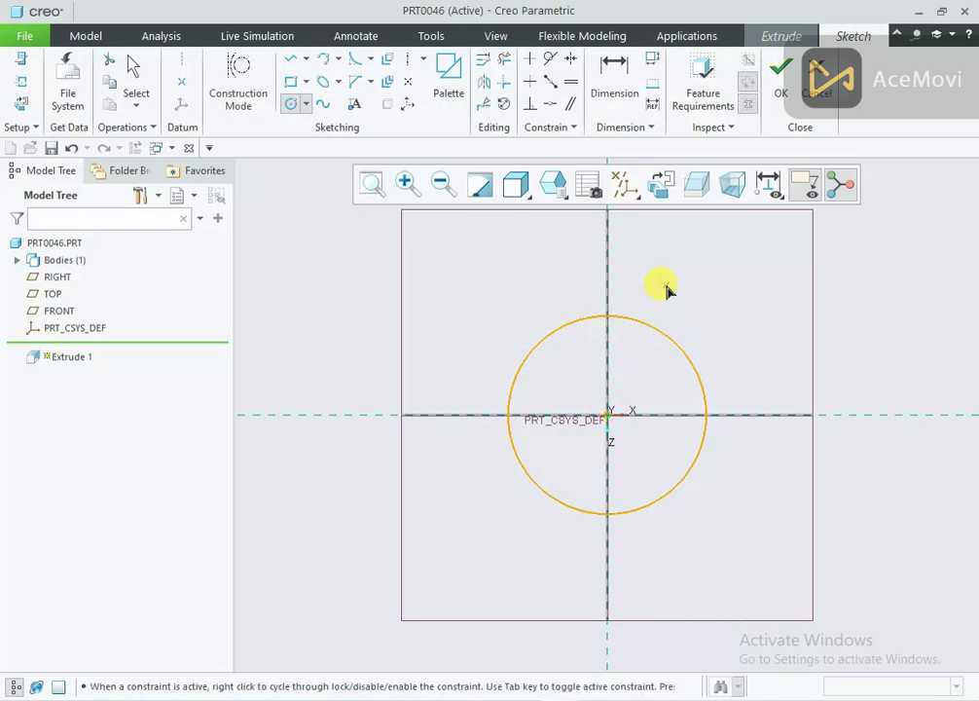
middle_click(667, 290)
Set the circle's diameter to 60 mm (30*2) and move its dimension closer to the circle
double_click(510, 314)
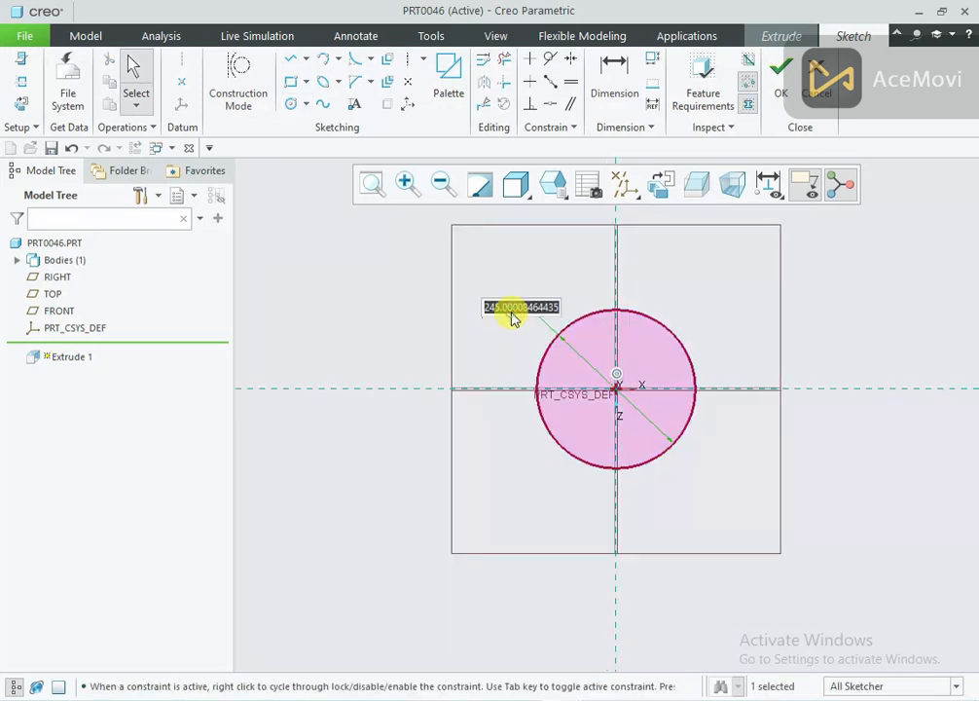
type("30*2")
key("Return")
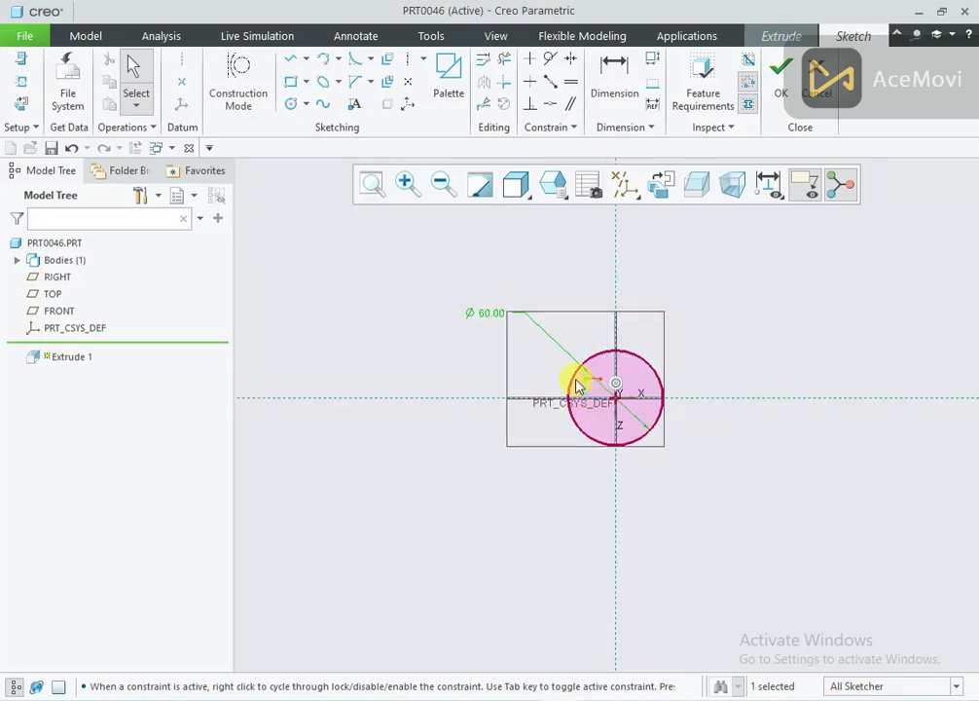
left_click_drag(487, 323, 564, 375)
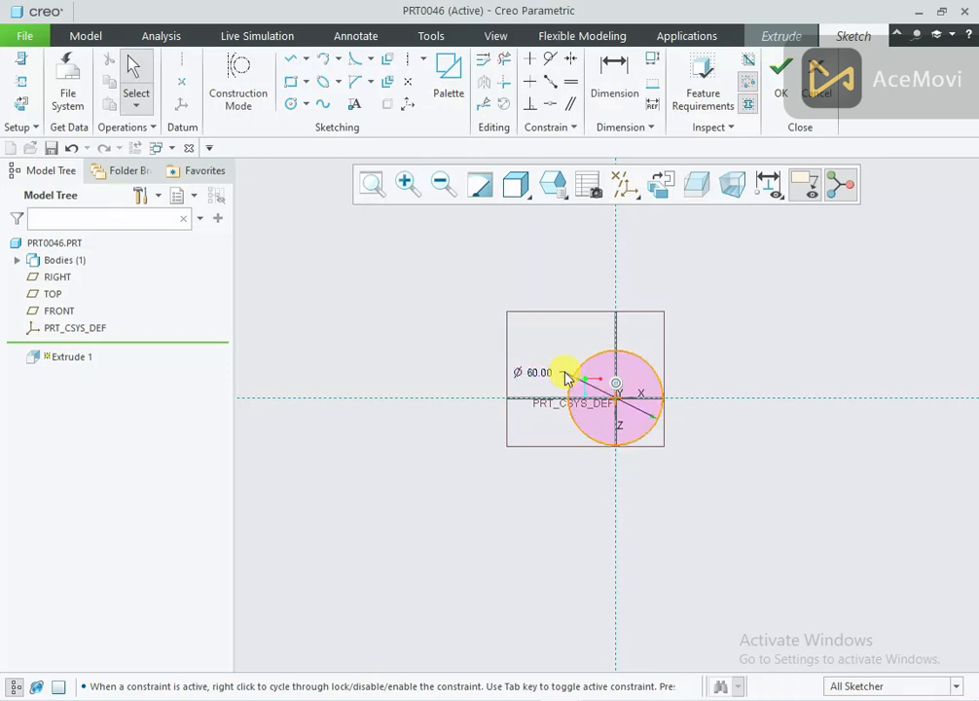
left_click(378, 188)
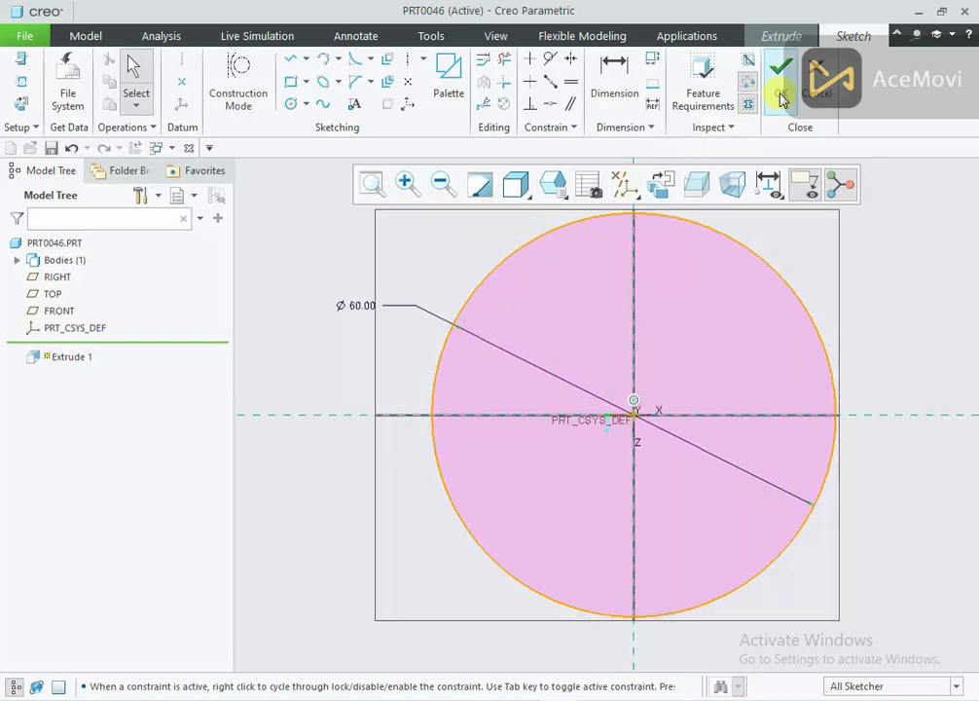
Finish the circle sketch and extrude it as a solid 140 mm tall
left_click(780, 91)
middle_click_drag(590, 415, 605, 309)
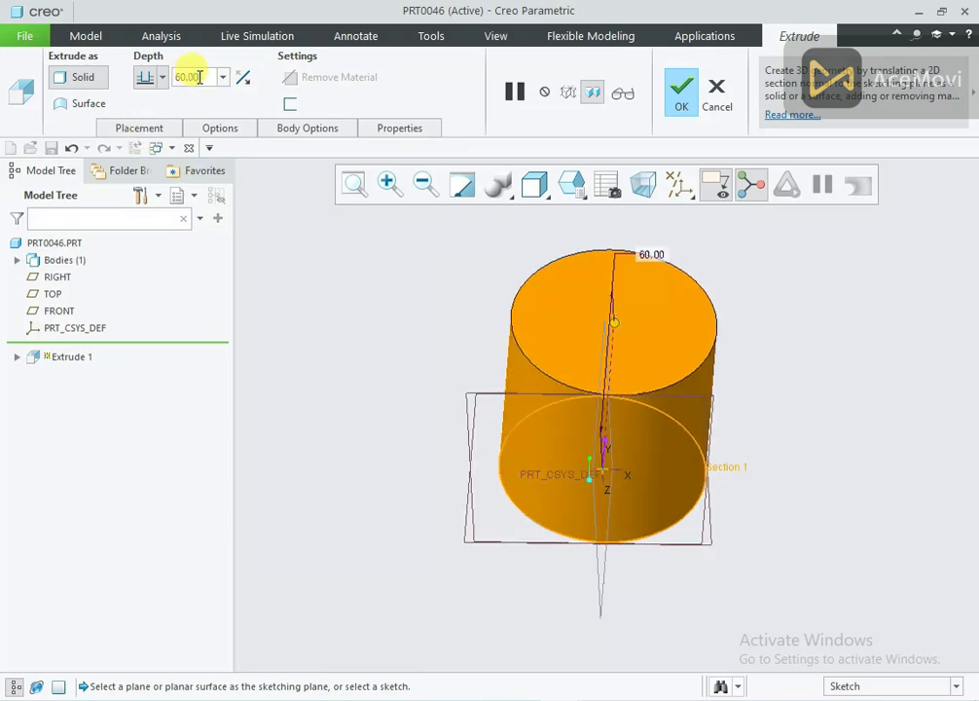
left_click(162, 77)
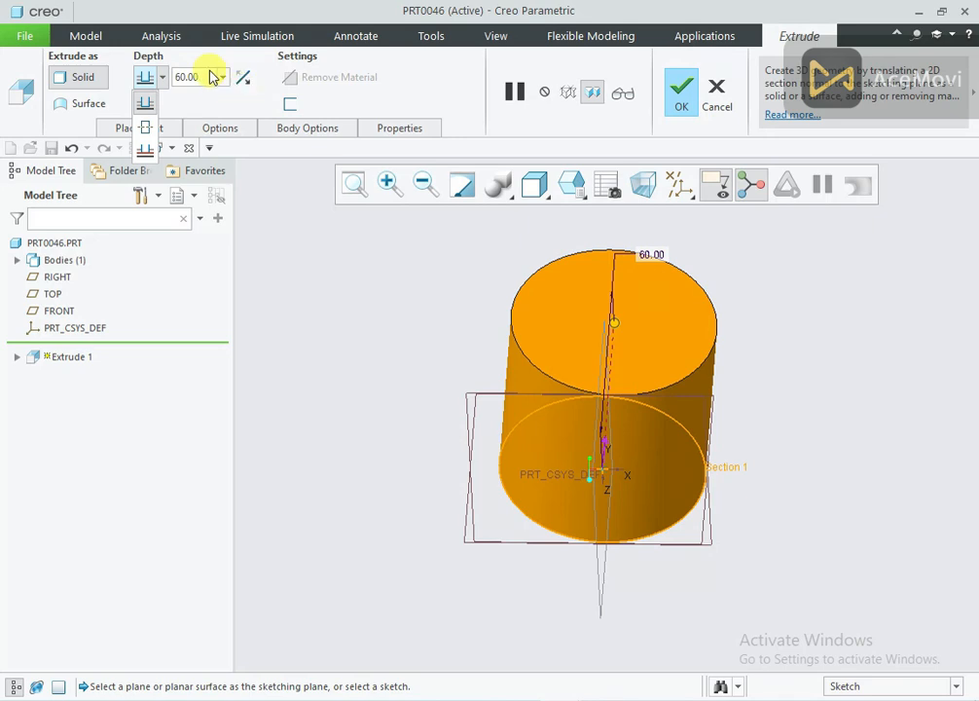
double_click(201, 77)
type("140.0")
key("Return")
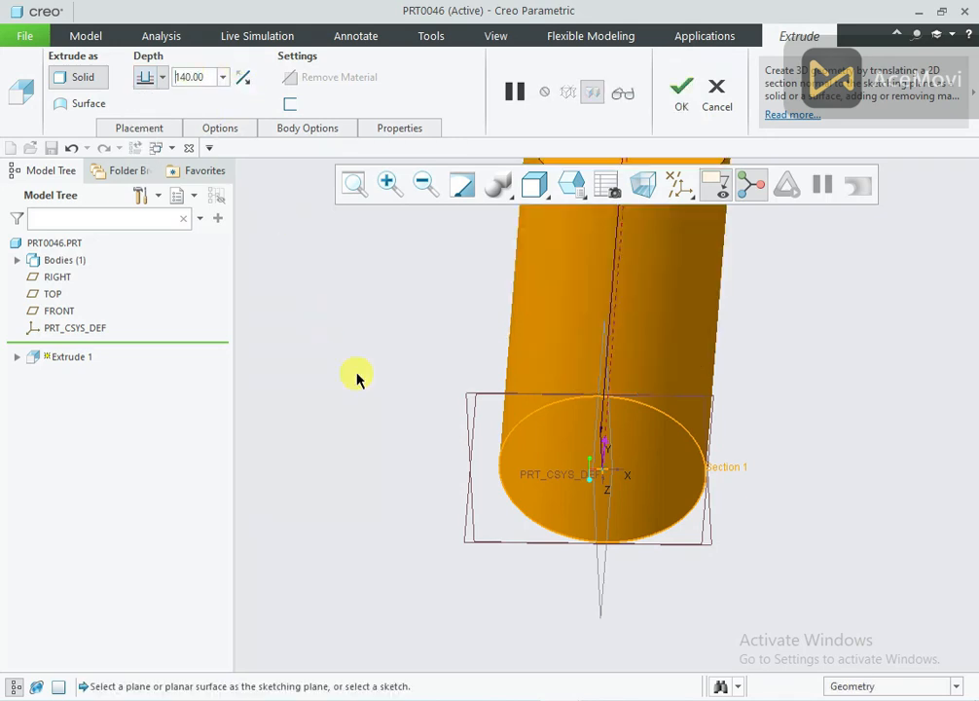
left_click(681, 95)
middle_click_drag(705, 528, 735, 406)
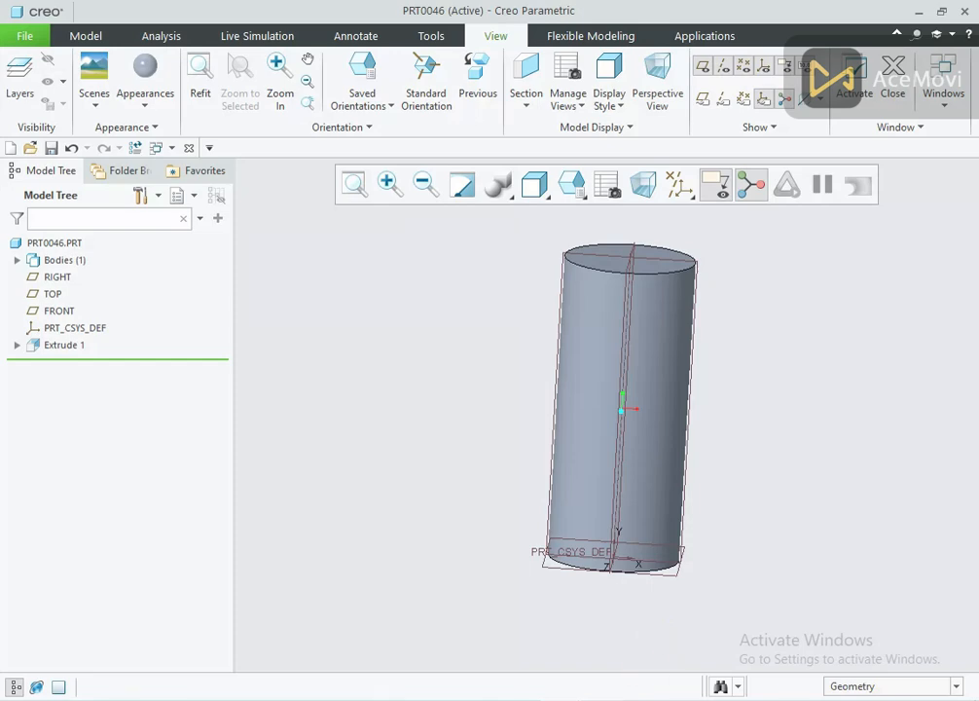
Consult the reference drawing in Photos, return to Creo and start an extrusion sketch on the FRONT plane, viewed square-on
left_click(610, 698)
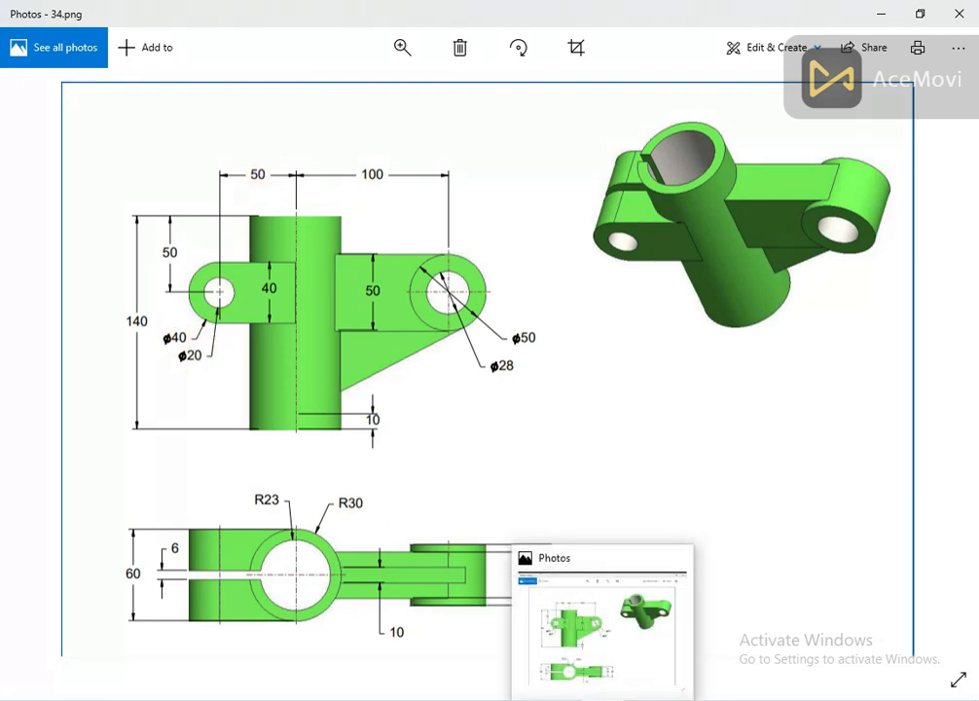
left_click(601, 699)
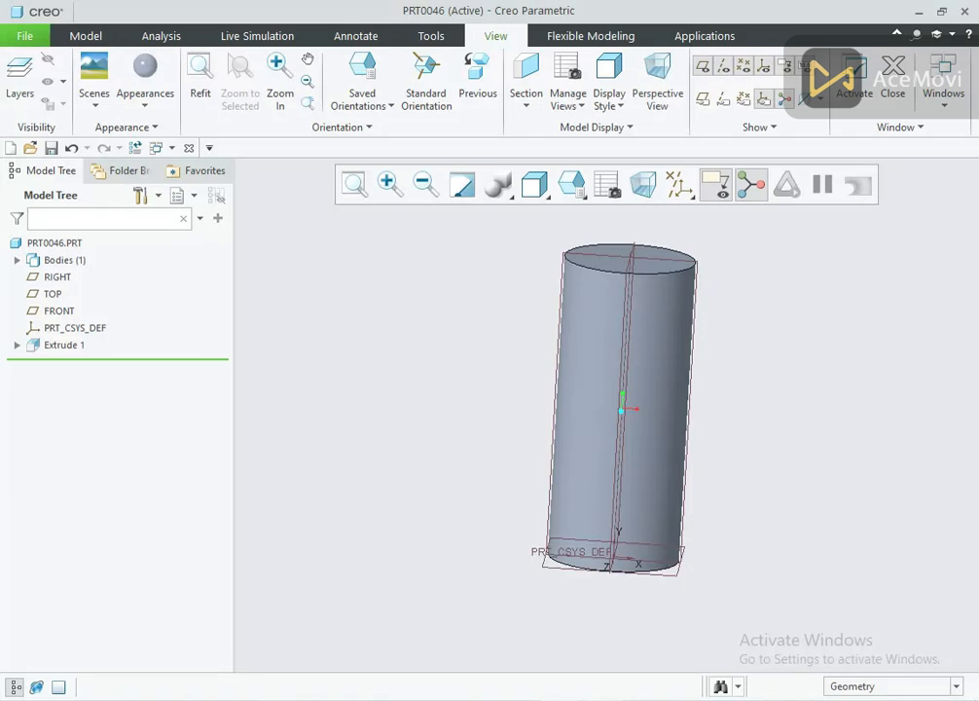
left_click(557, 311)
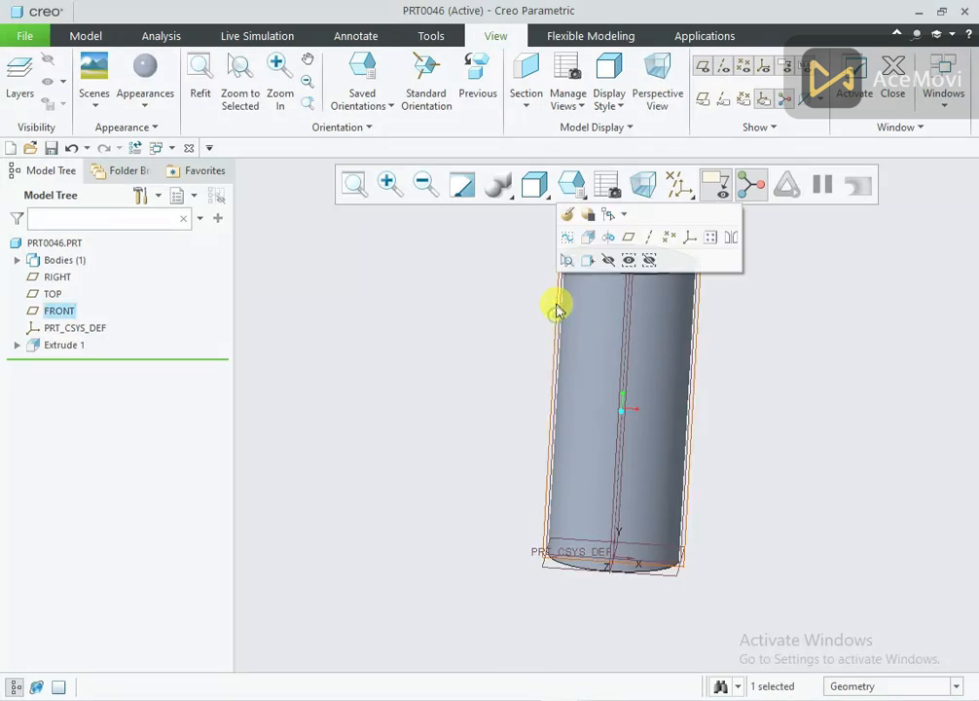
left_click(586, 236)
left_click(626, 183)
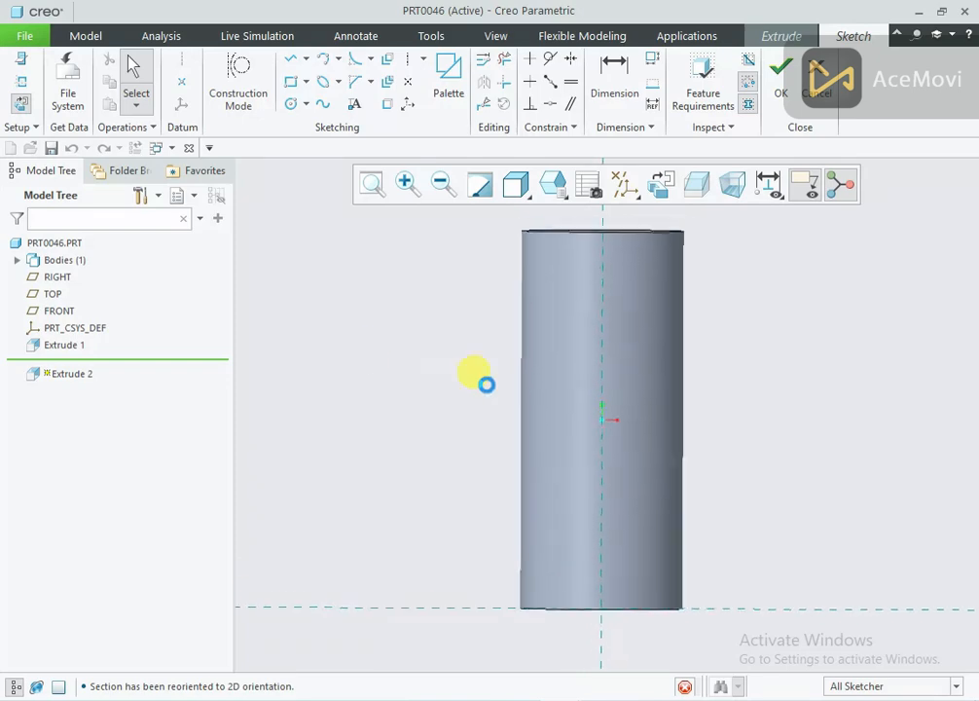
Sketch a circle about 50 mm in diameter to the left of the cylinder for the clamp lug
right_click(368, 365)
left_click(455, 396)
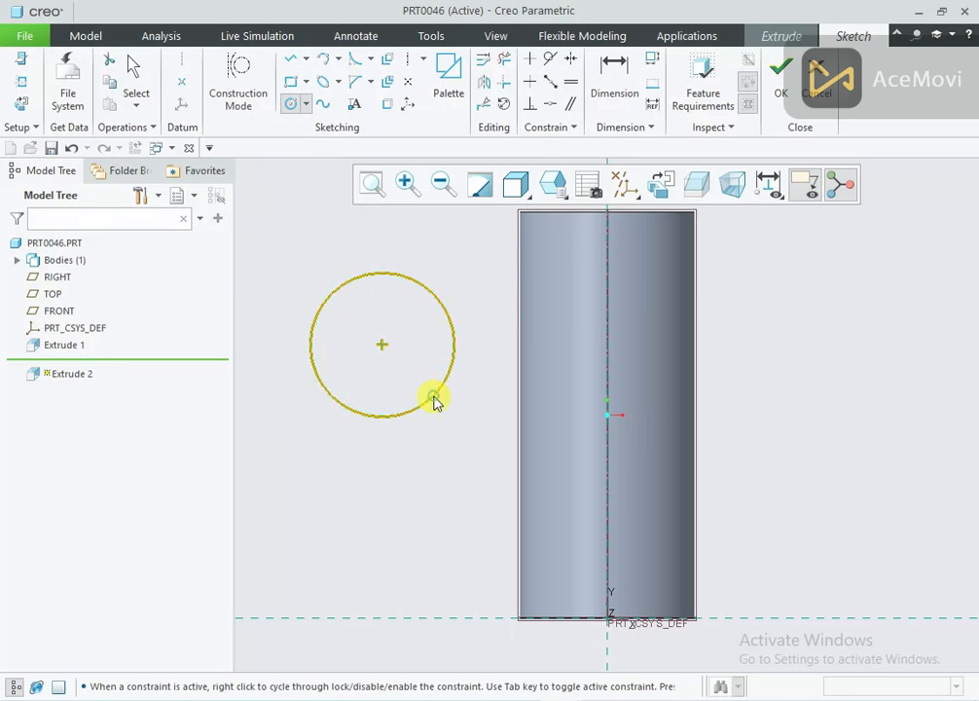
left_click(435, 400)
scroll(461, 268, "down", 1)
middle_click(456, 259)
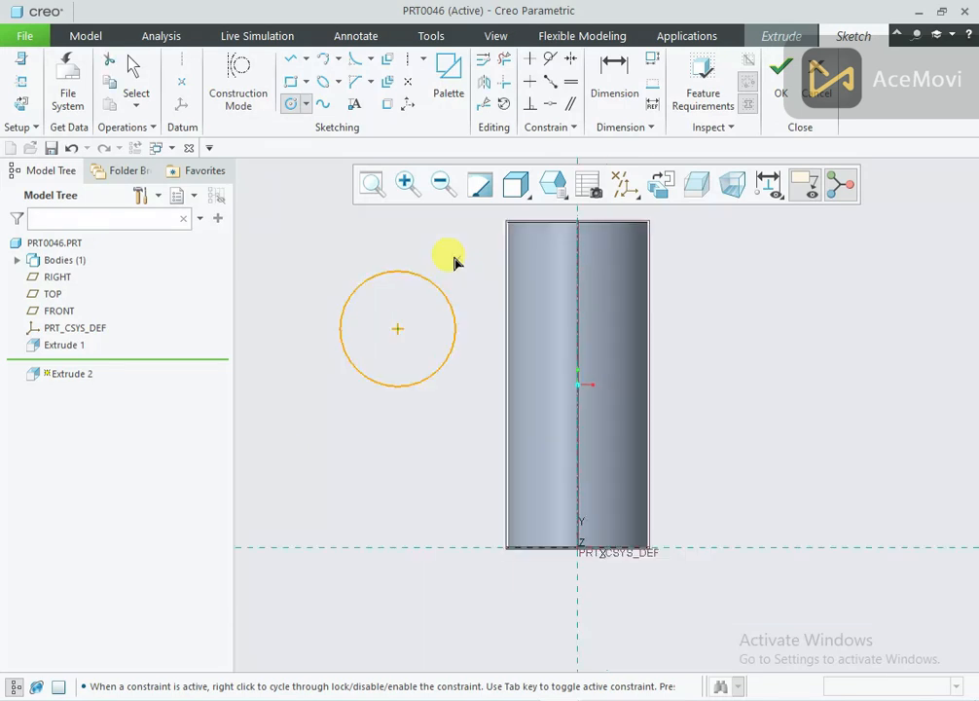
scroll(420, 256, "up", 2)
Draw a horizontal line from the top of the lug circle to the cylinder's vertical centreline
right_click(429, 252)
left_click(466, 276)
left_click(386, 280)
left_click(661, 278)
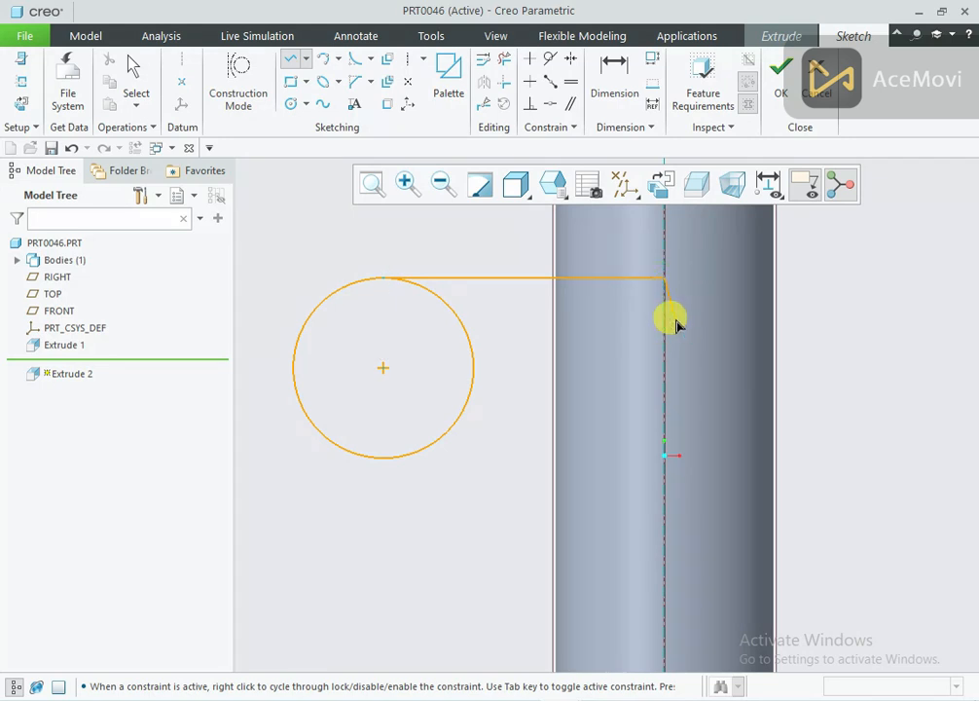
scroll(543, 344, "down", 1)
scroll(533, 358, "up", 1)
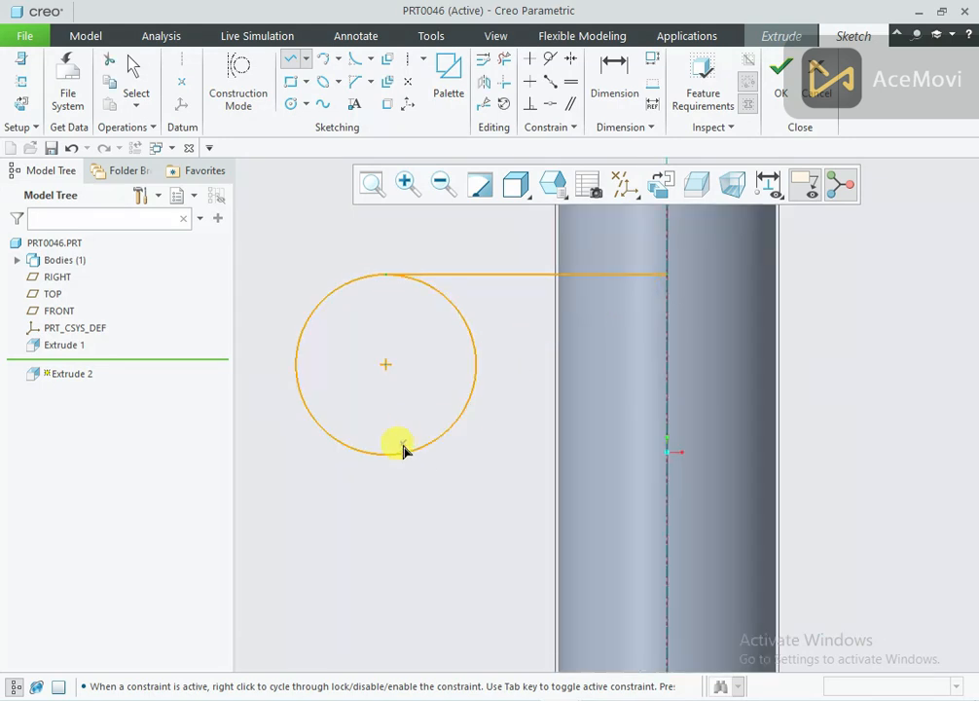
Draw a horizontal line from the circle's bottom to the cylinder centreline and close the profile with a vertical line along it
left_click(380, 454)
scroll(404, 437, "down", 1)
scroll(406, 437, "up", 1)
left_click(384, 457)
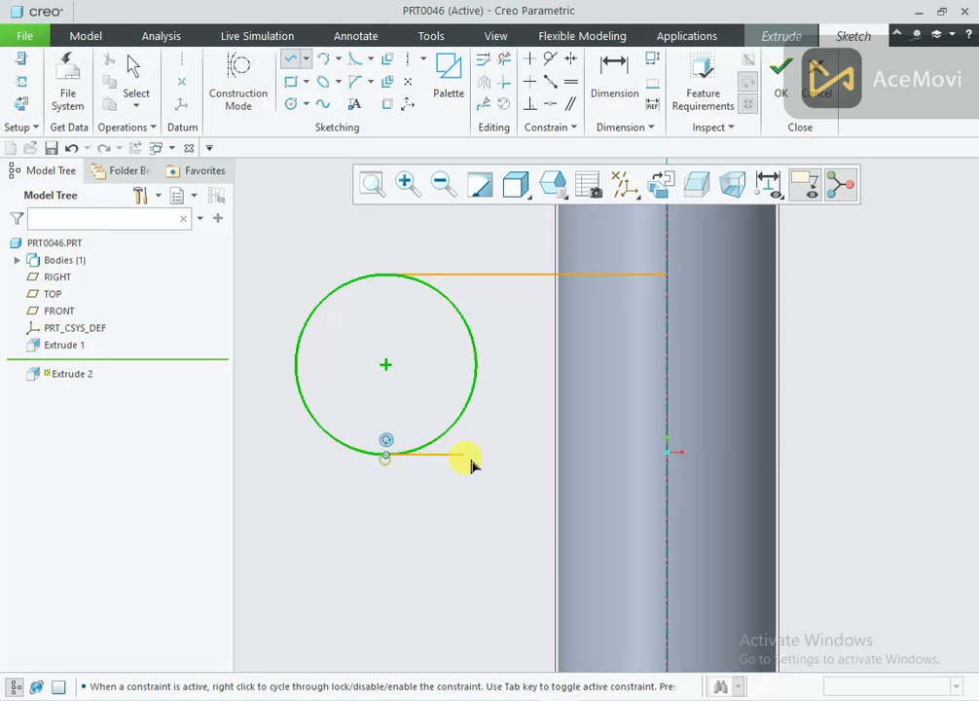
left_click(668, 455)
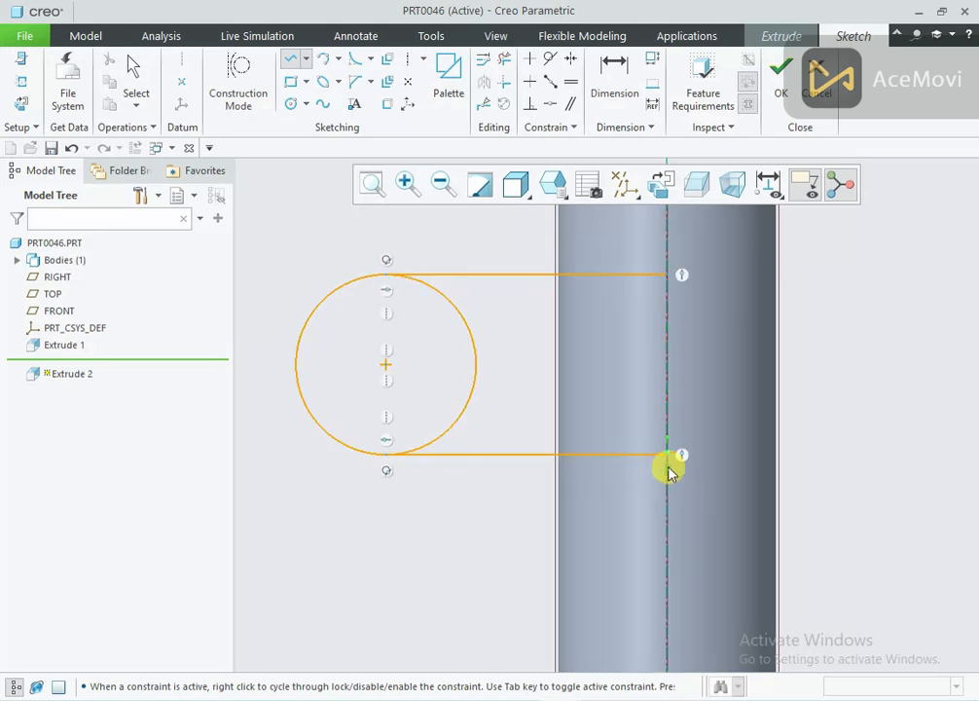
left_click(667, 275)
middle_click(705, 314)
scroll(706, 314, "down", 2)
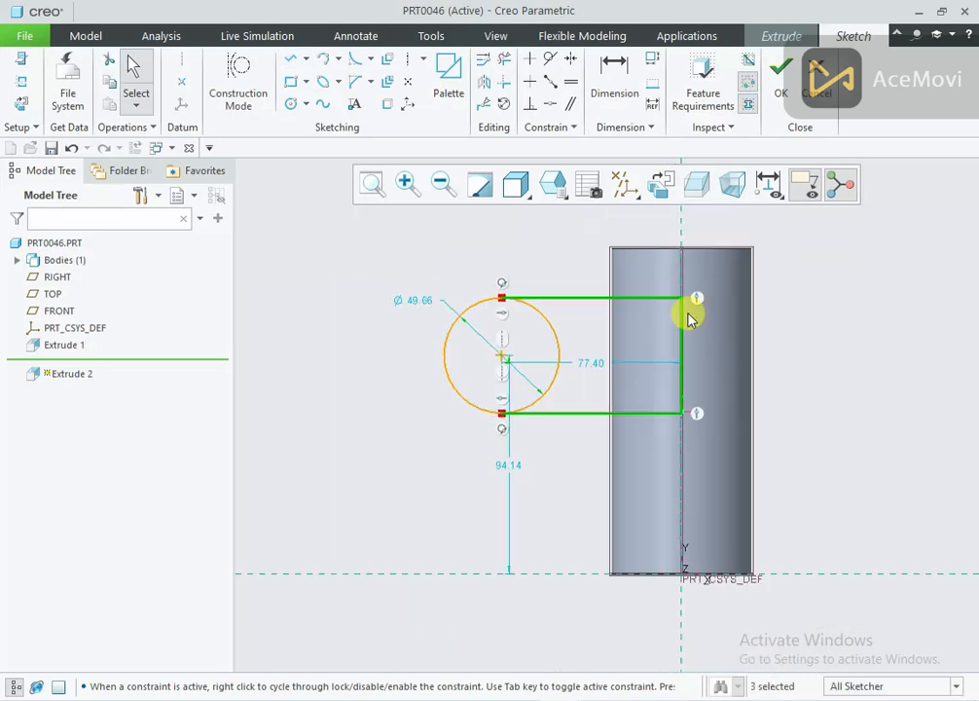
Set the lug circle's diameter to 40 mm and its centre's distance from the cylinder centreline to 50 mm
double_click(424, 301)
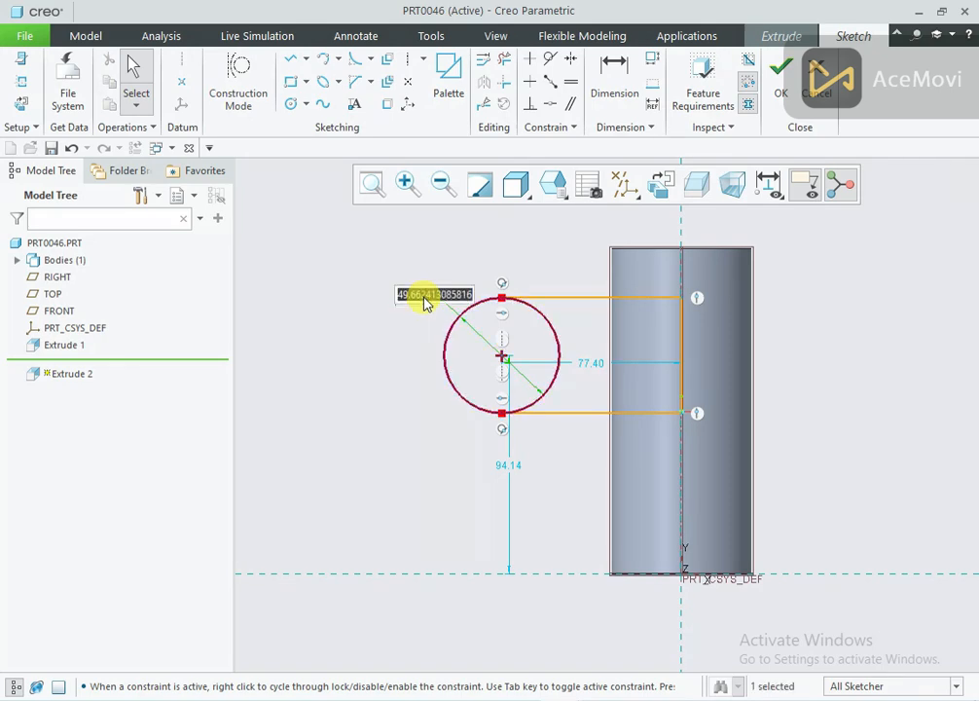
type("40.0")
key("Return")
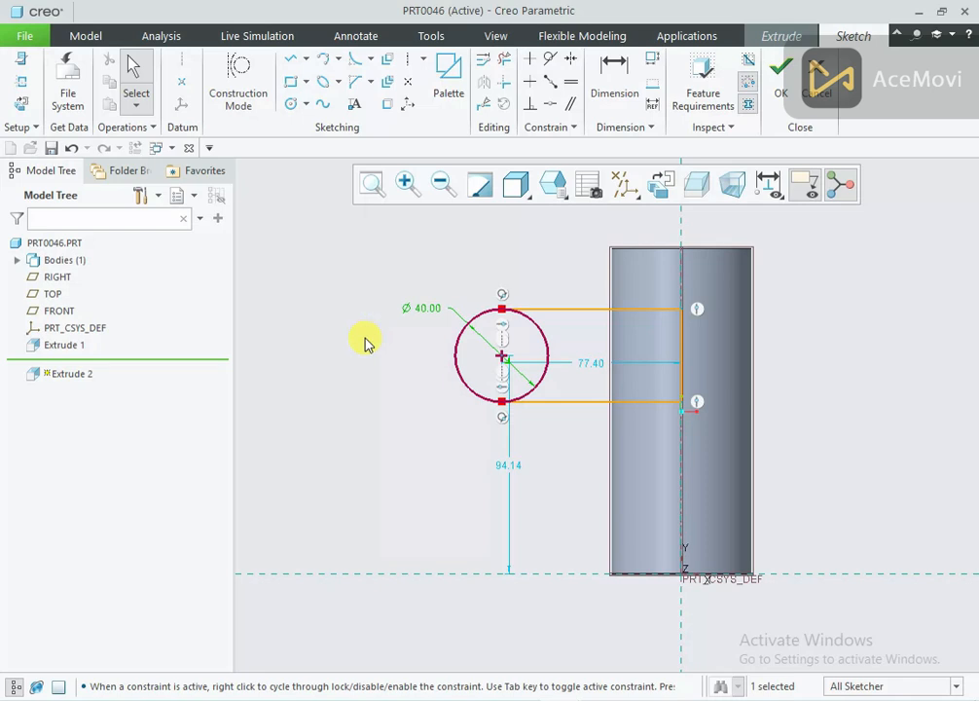
left_click_drag(592, 364, 596, 268)
double_click(595, 264)
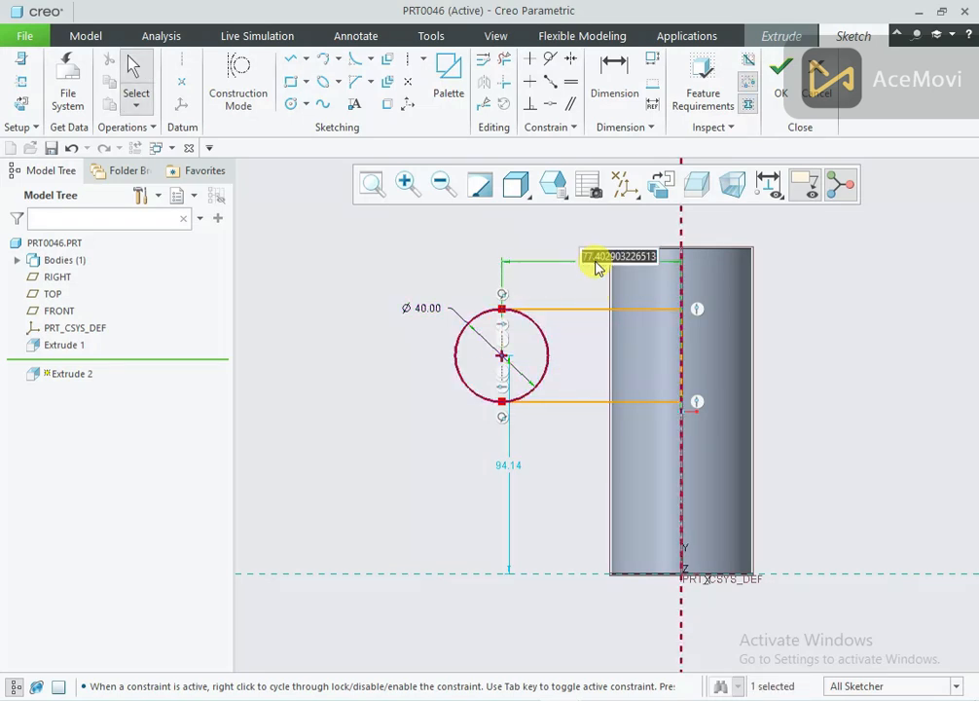
type("50")
key("Return")
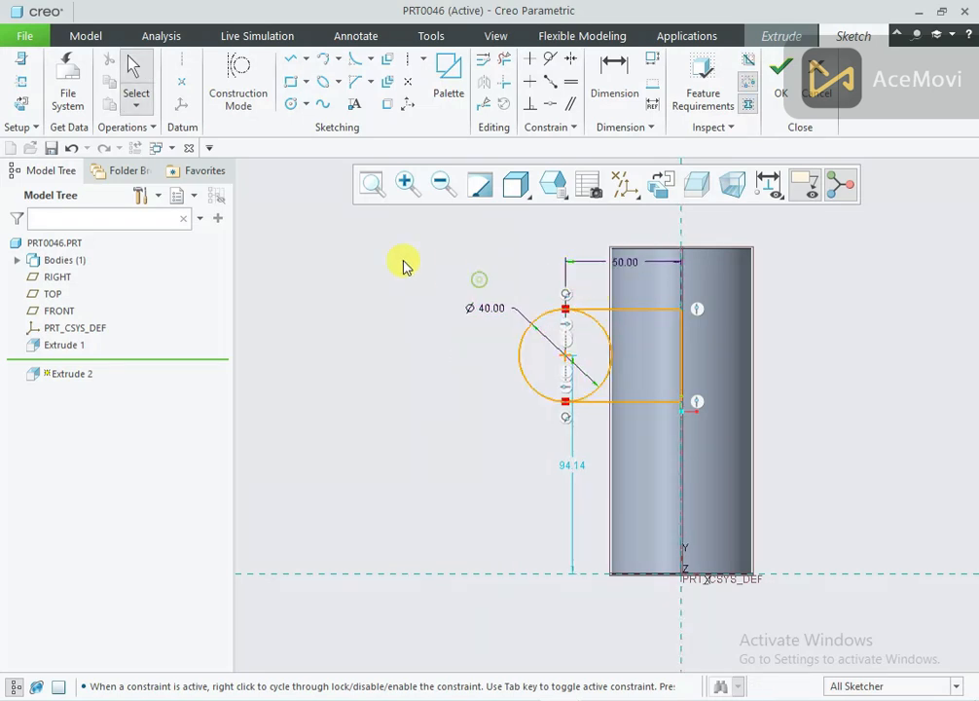
Dimension the lug circle's centre 50 mm below the cylinder's top edge
right_click(404, 263)
left_click(585, 291)
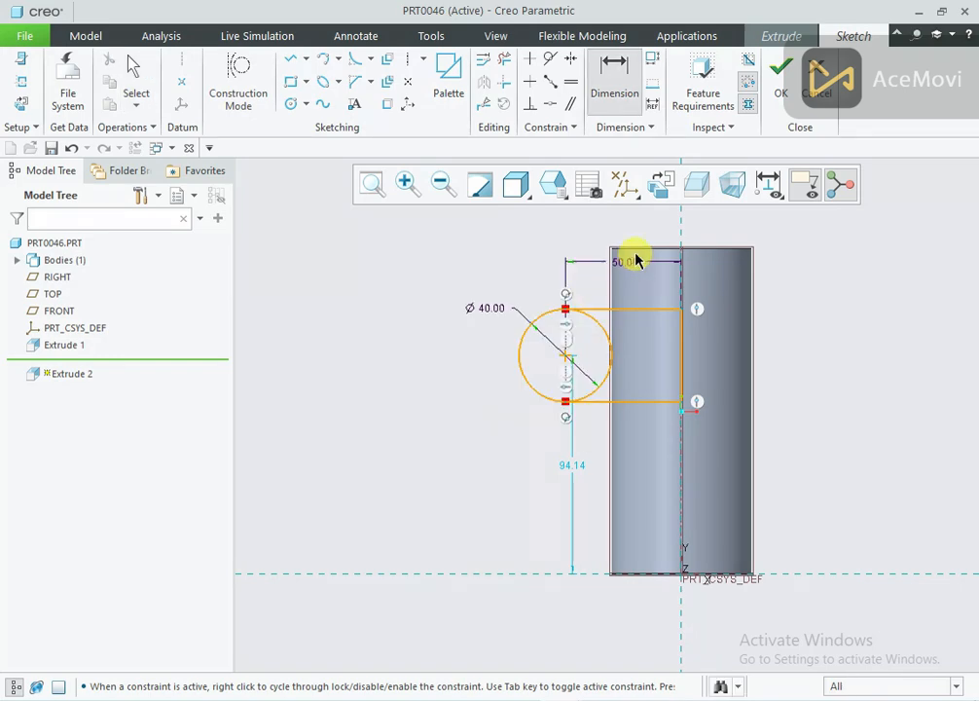
left_click(562, 356)
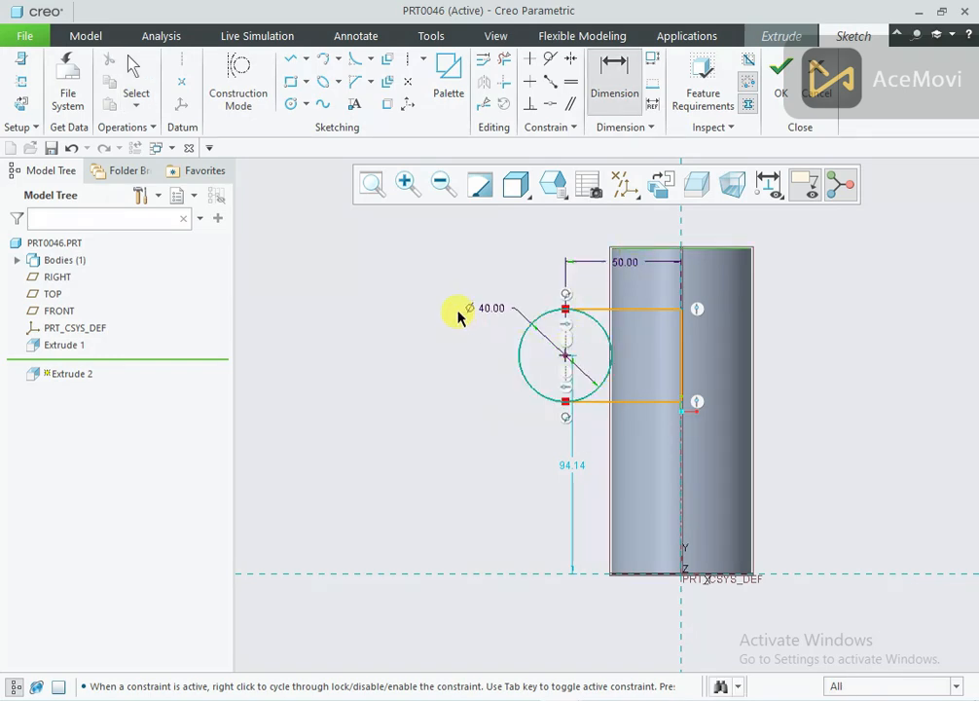
middle_click(457, 307)
type("50")
key("Return")
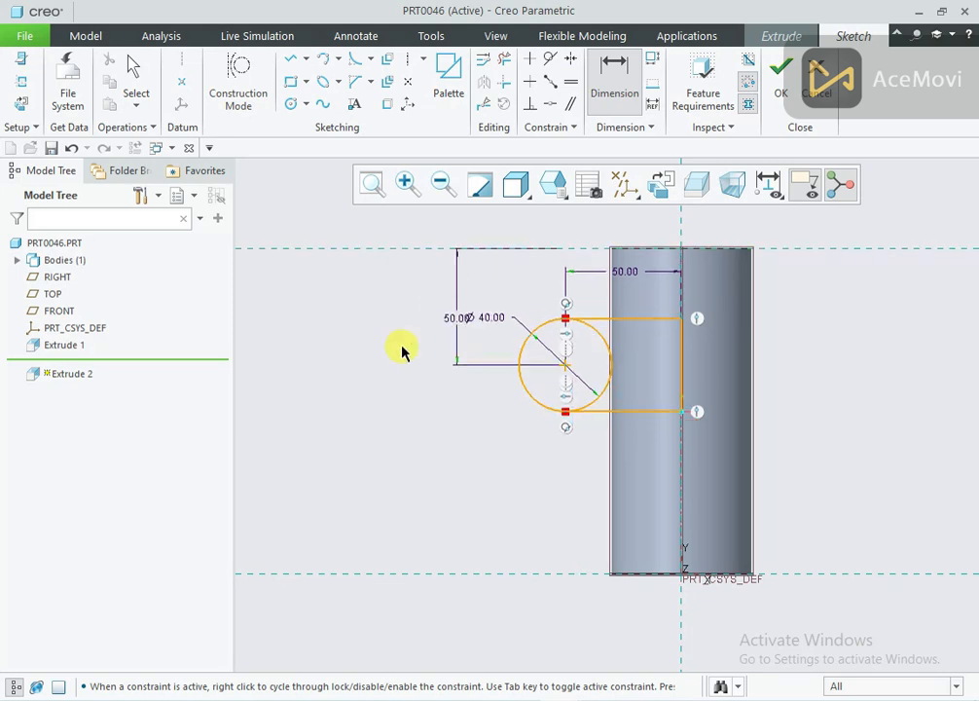
Trim away the inner half of the lug circle and finish the sketch
left_click(504, 63)
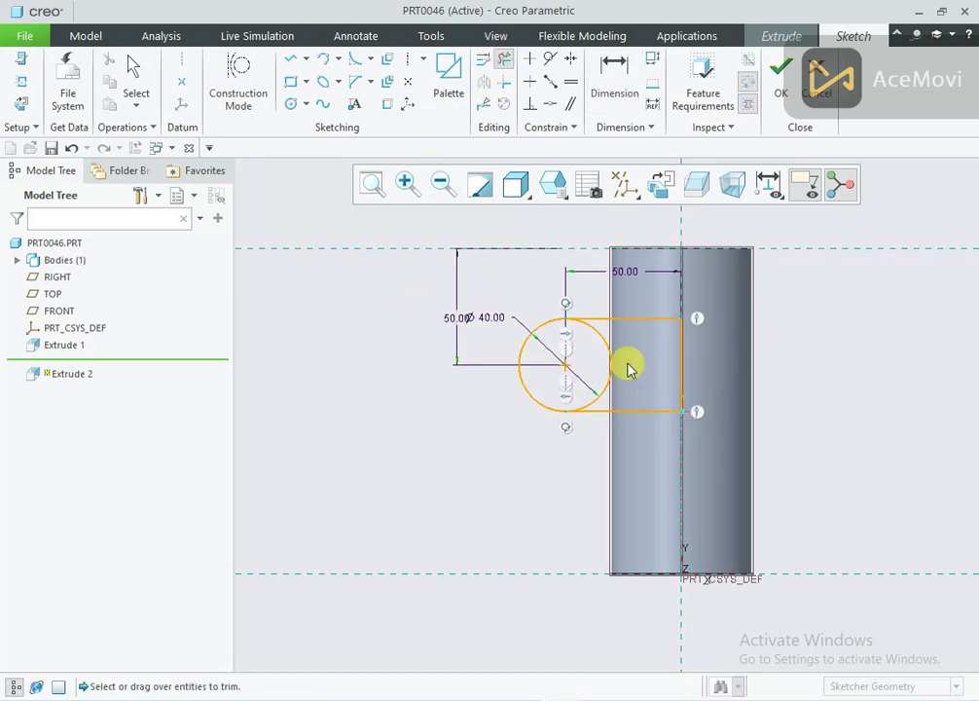
left_click(600, 339)
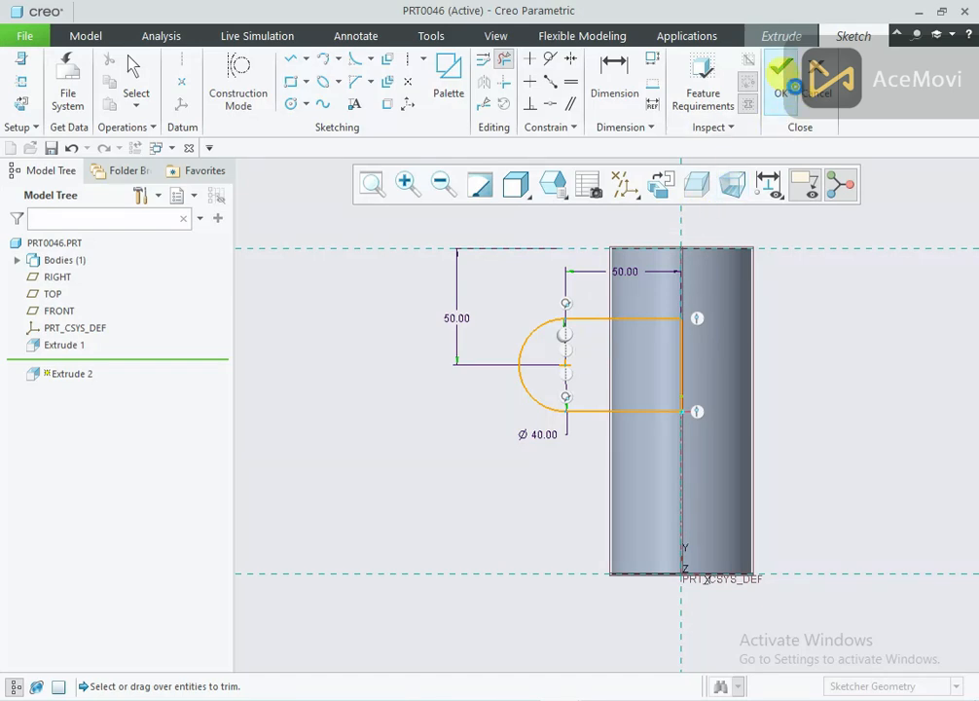
left_click(781, 80)
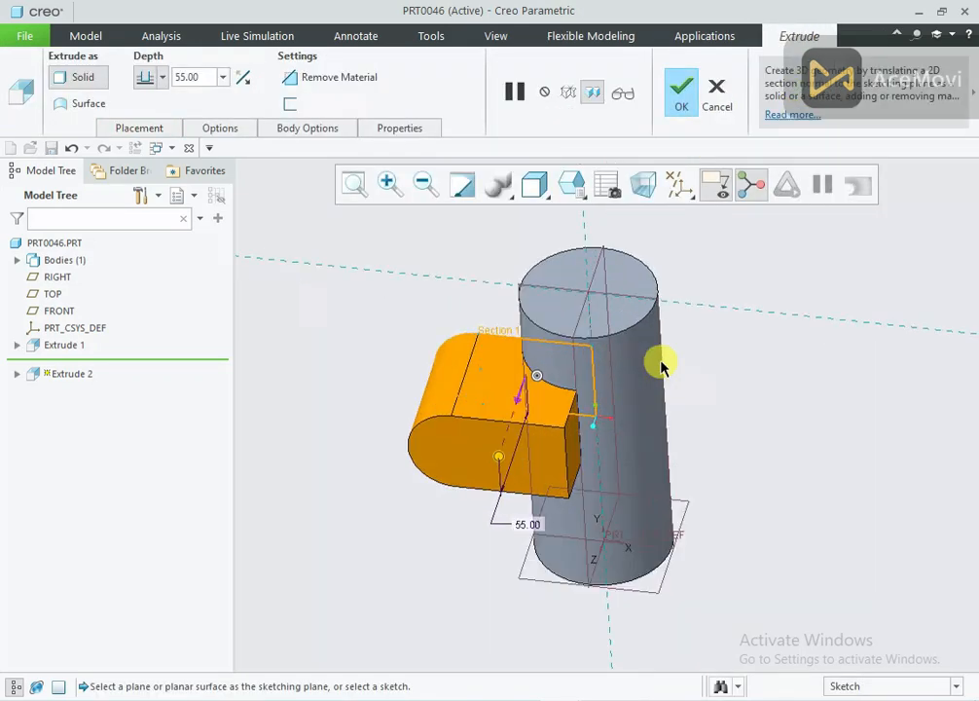
Check the lug's thickness in the reference drawing and extrude its profile 60 mm symmetrically about the sketch plane
key("alt+Tab")
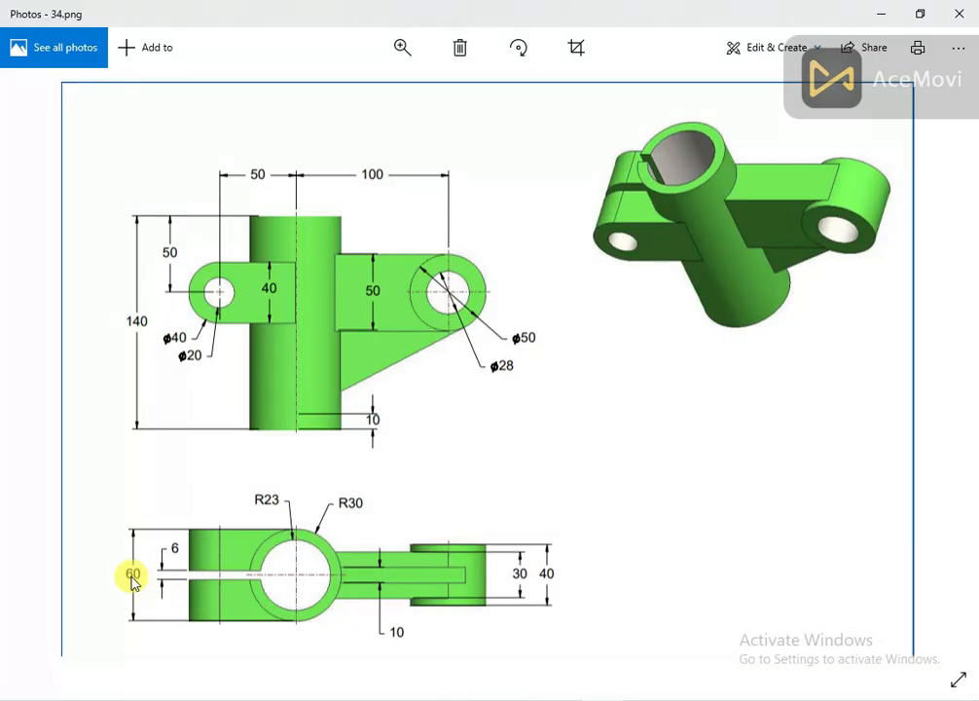
key("alt+Tab")
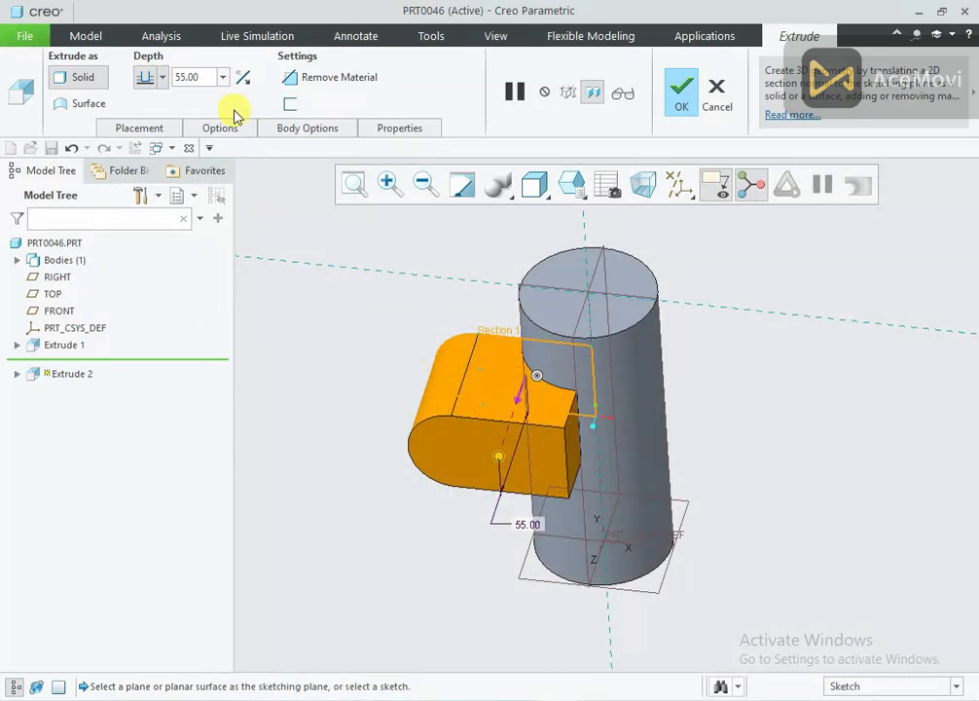
type("60")
key("Return")
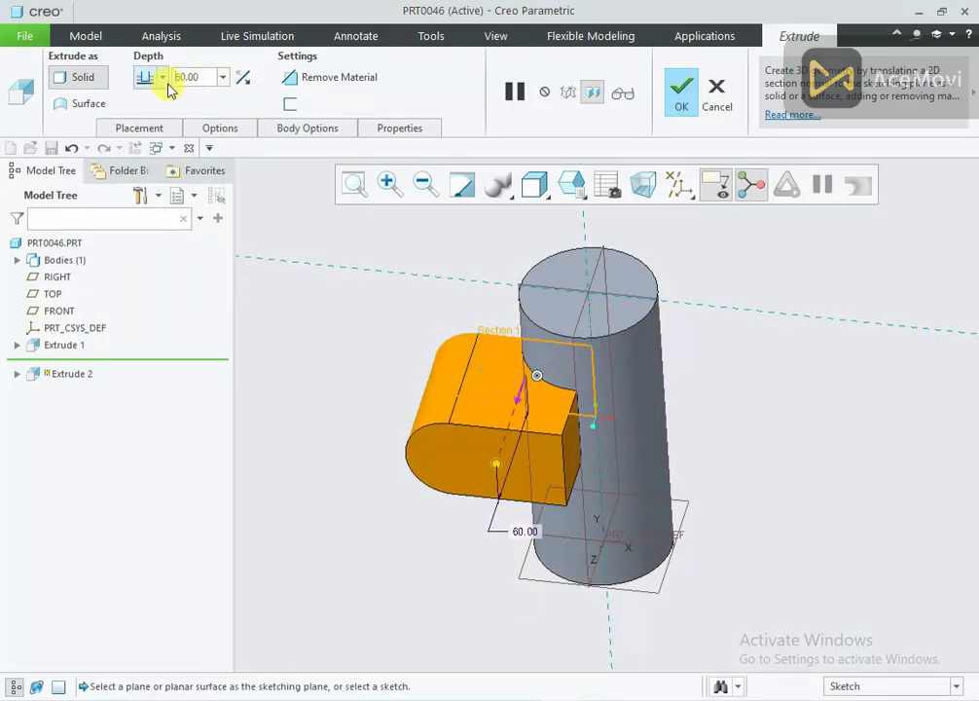
left_click(161, 77)
left_click(151, 128)
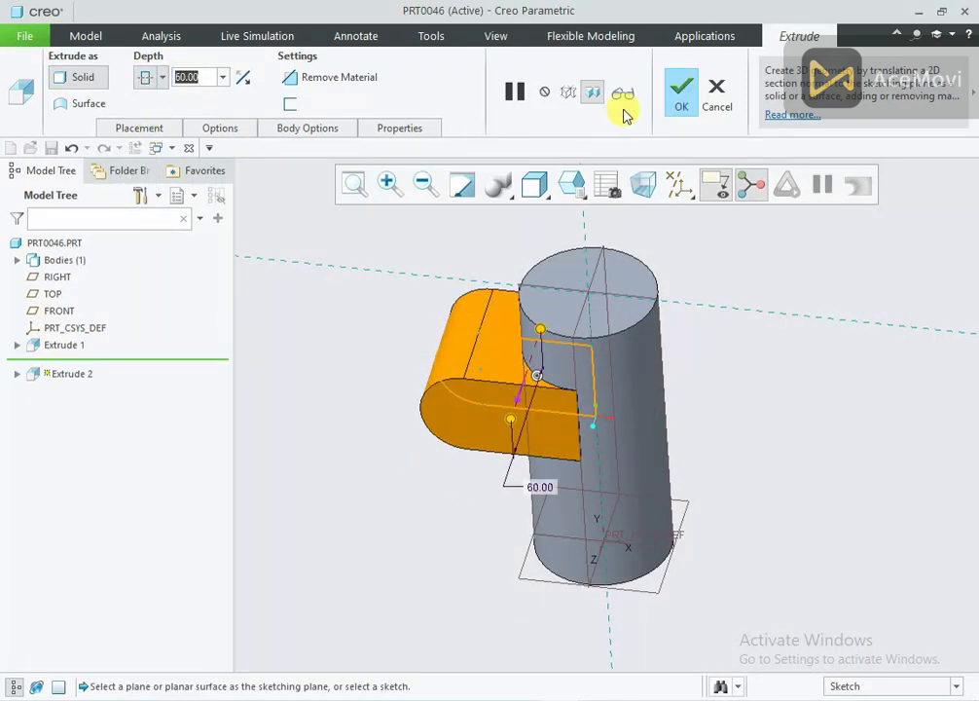
left_click(673, 88)
middle_click_drag(679, 258, 658, 225)
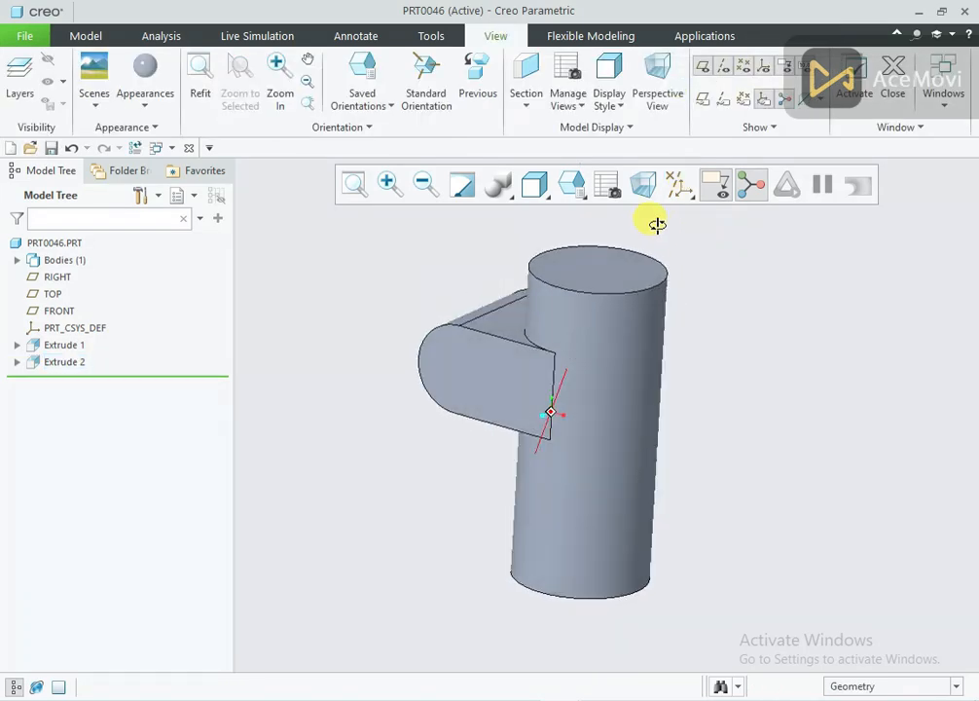
Check the opposite arm's dimensions in the reference drawing and start a new extrusion sketch on the lug's sketching plane, viewed face-on
key("alt+Tab")
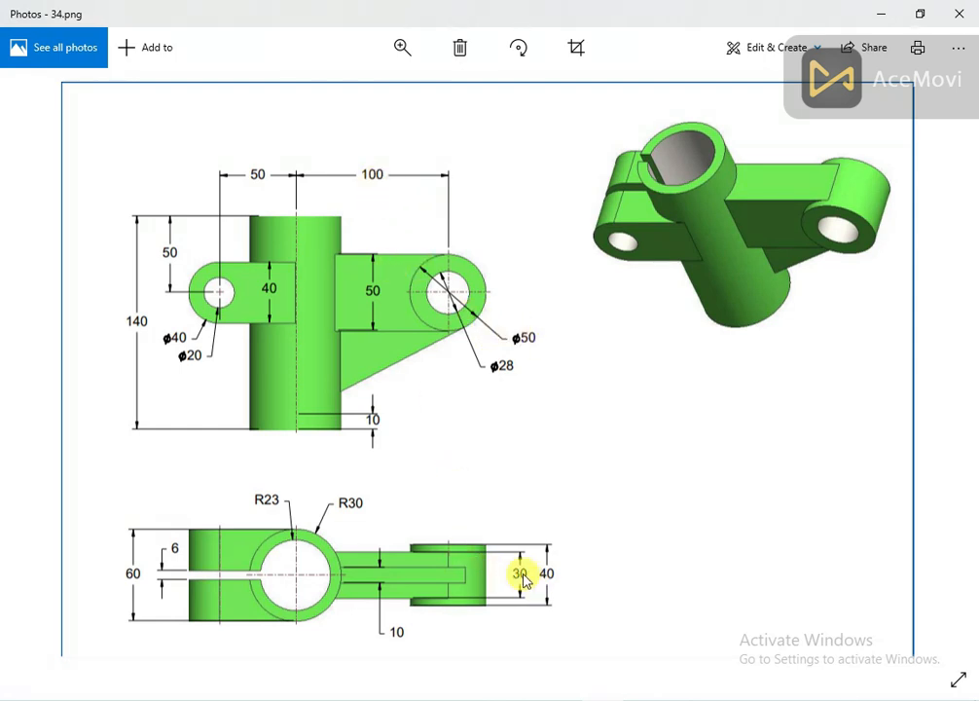
key("alt+Tab")
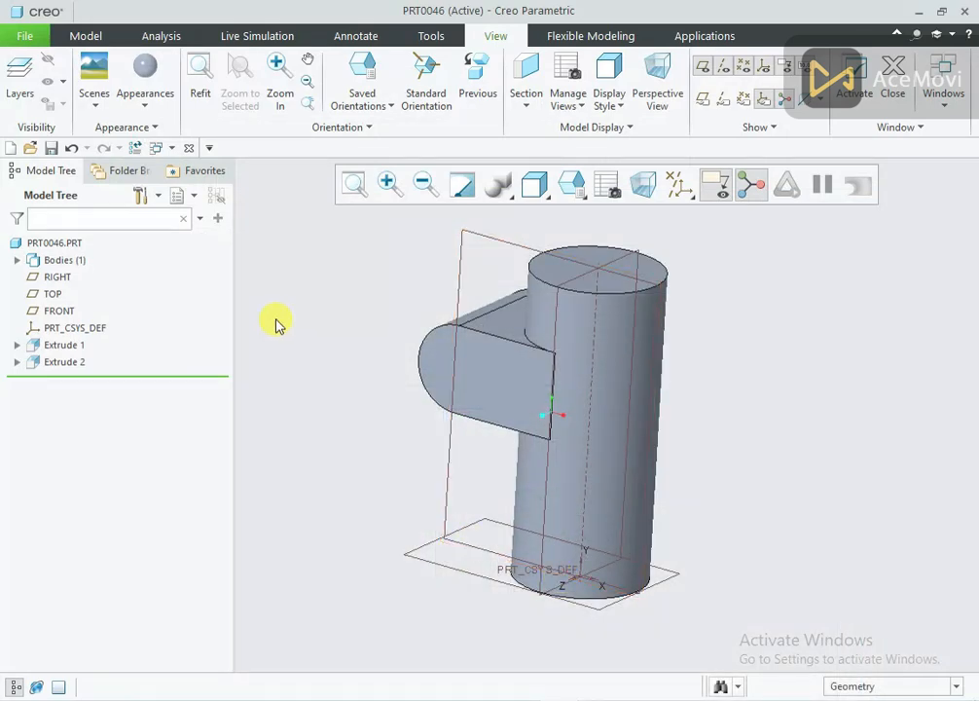
left_click(93, 37)
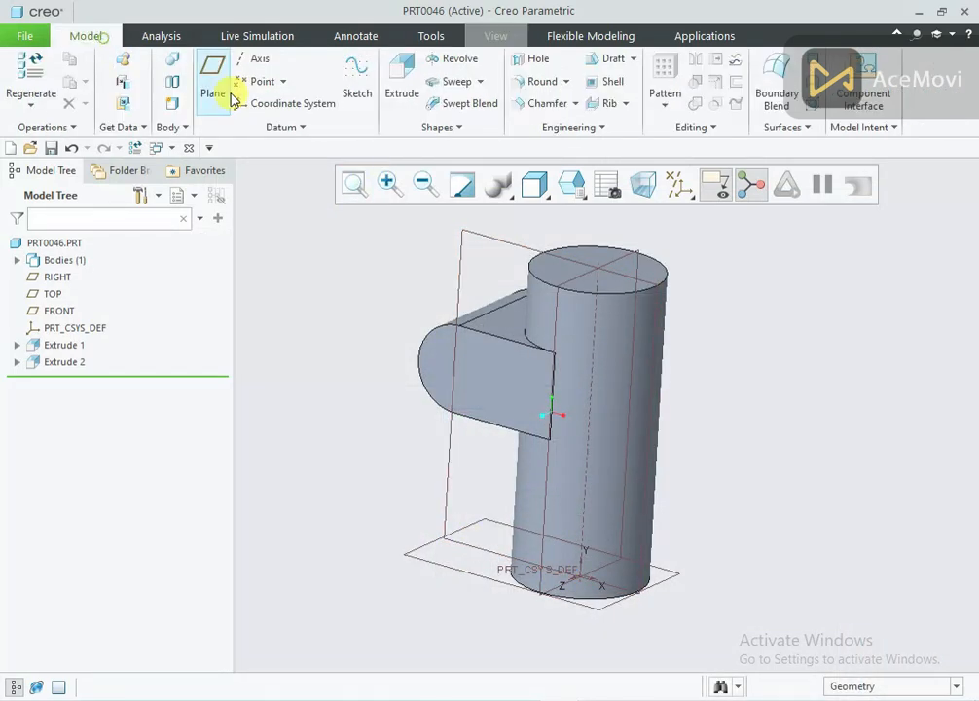
left_click(402, 70)
right_click(318, 288)
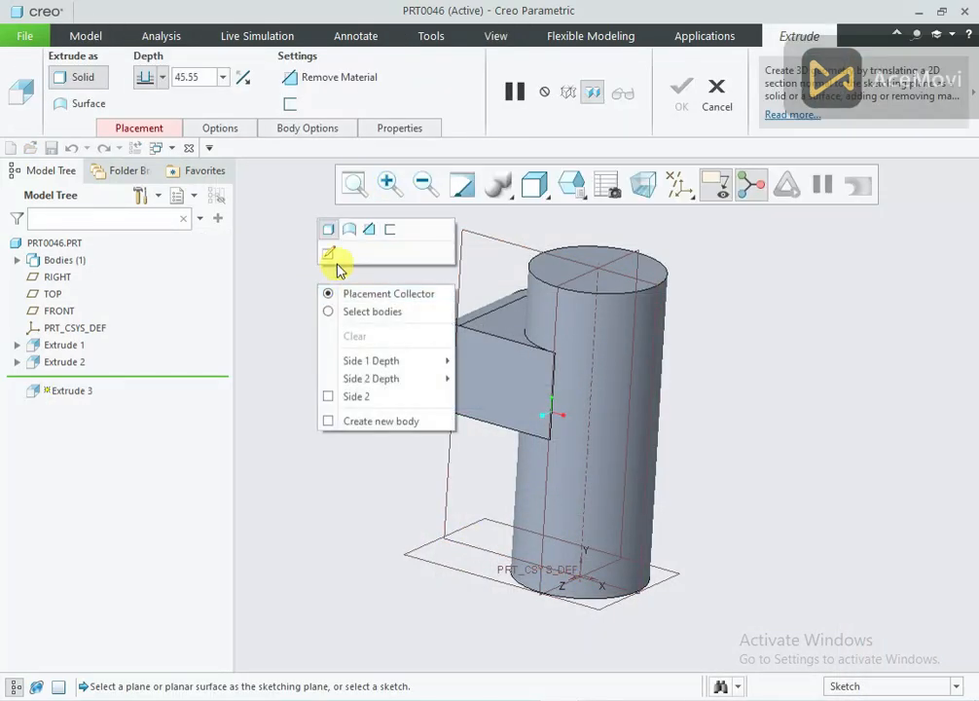
left_click(329, 255)
left_click(908, 261)
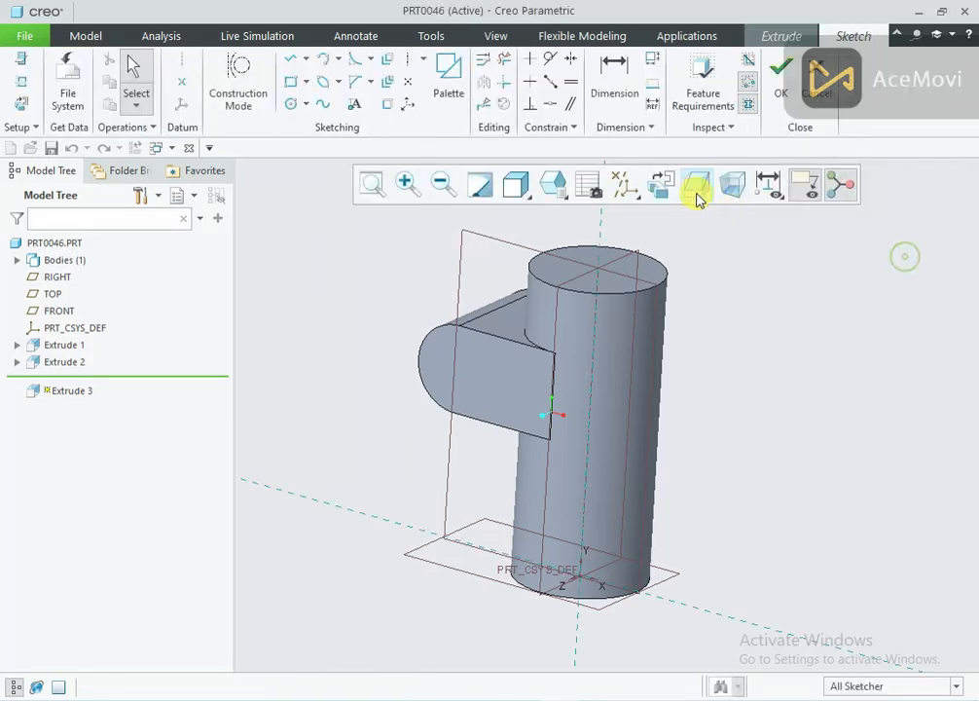
left_click(666, 187)
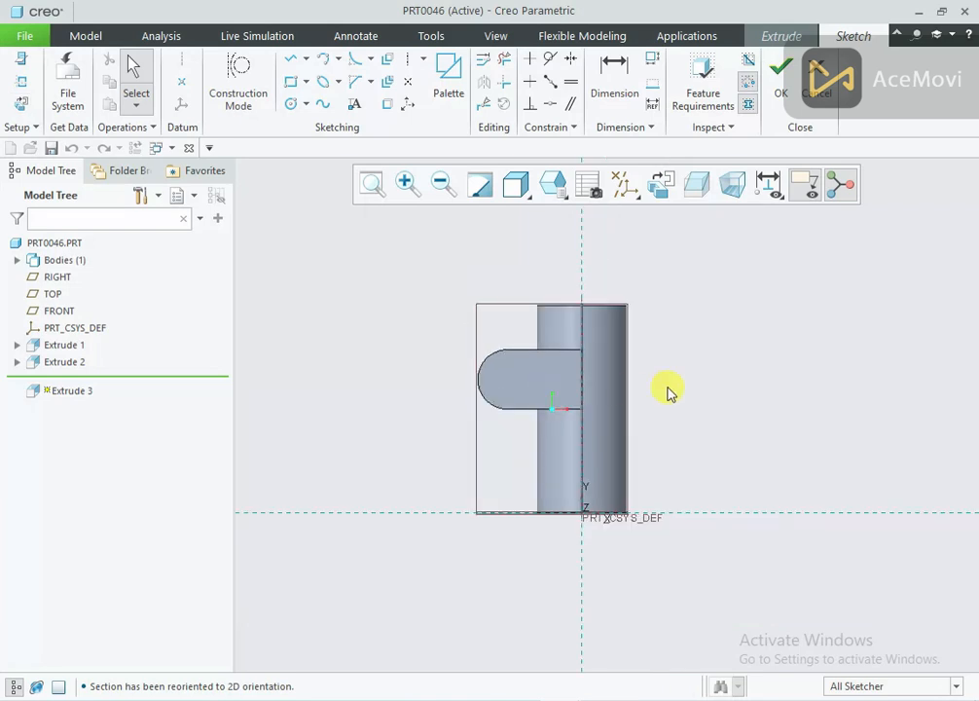
Sketch a circle about 59 mm in diameter on the side opposite the lug, about 104 mm from the cylinder's centreline
right_click(683, 309)
left_click(769, 336)
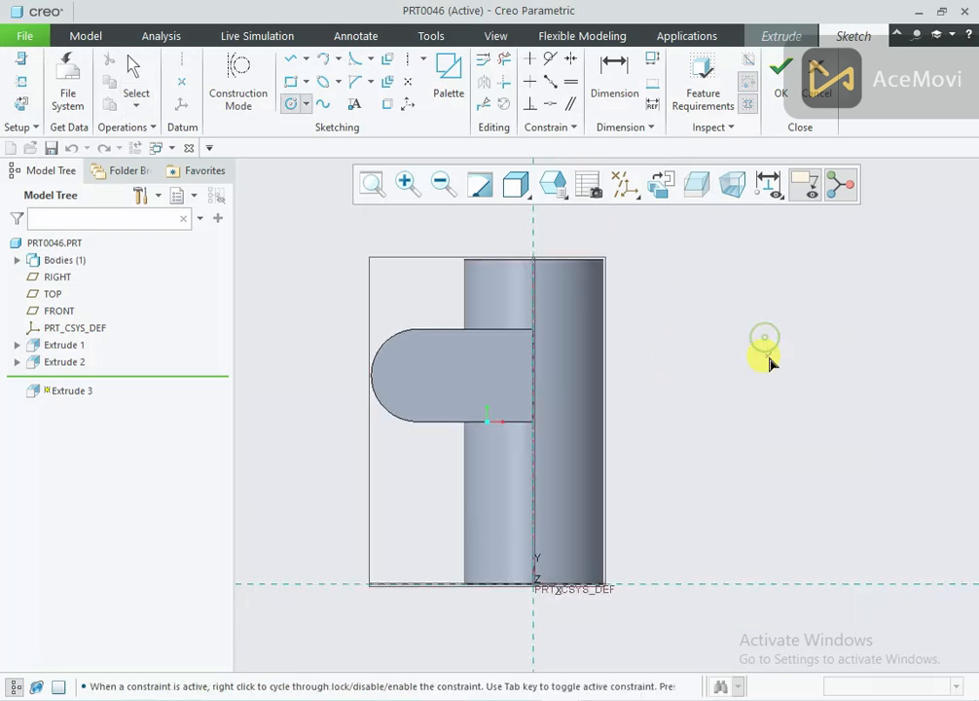
left_click(774, 364)
left_click(775, 431)
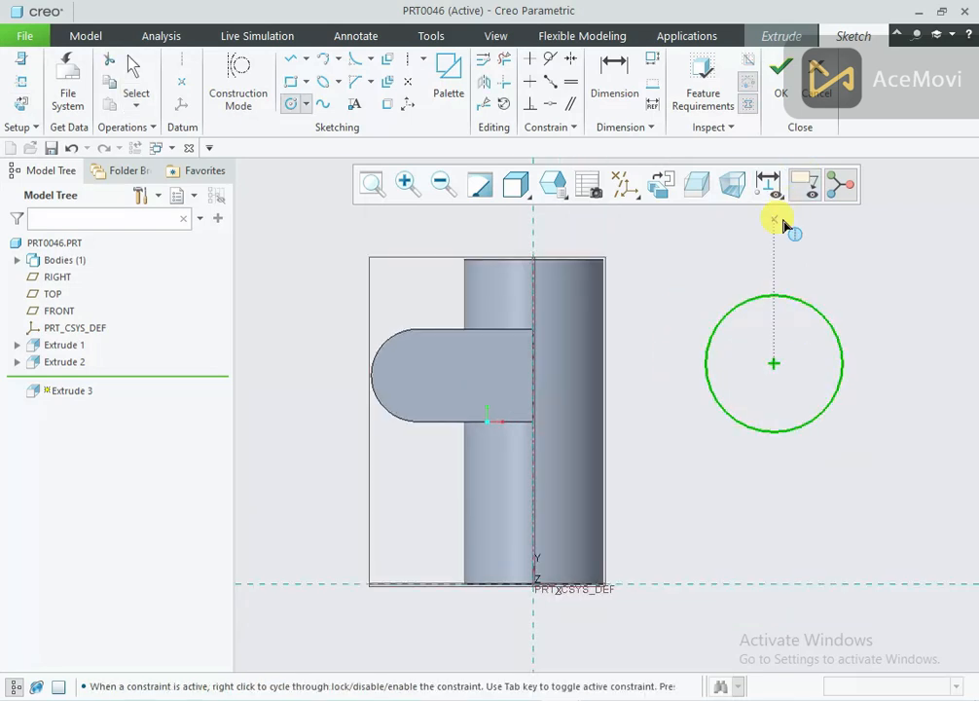
middle_click(783, 243)
Draw a line chain from the circle's top to the cylinder centreline, down along it, and back to the circle's bottom
right_click(783, 234)
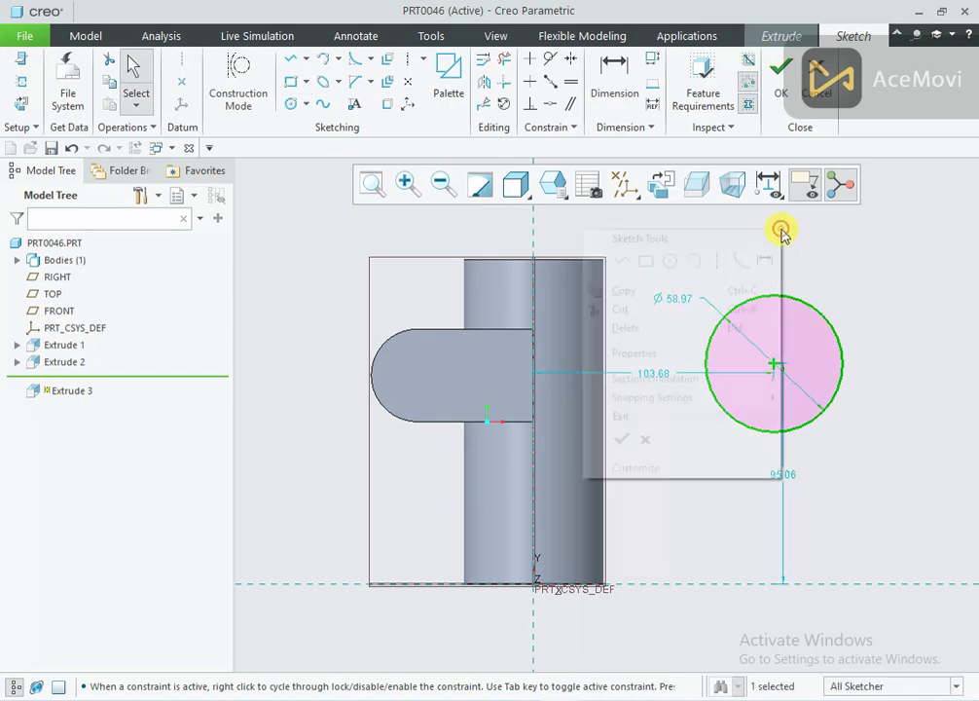
left_click(646, 260)
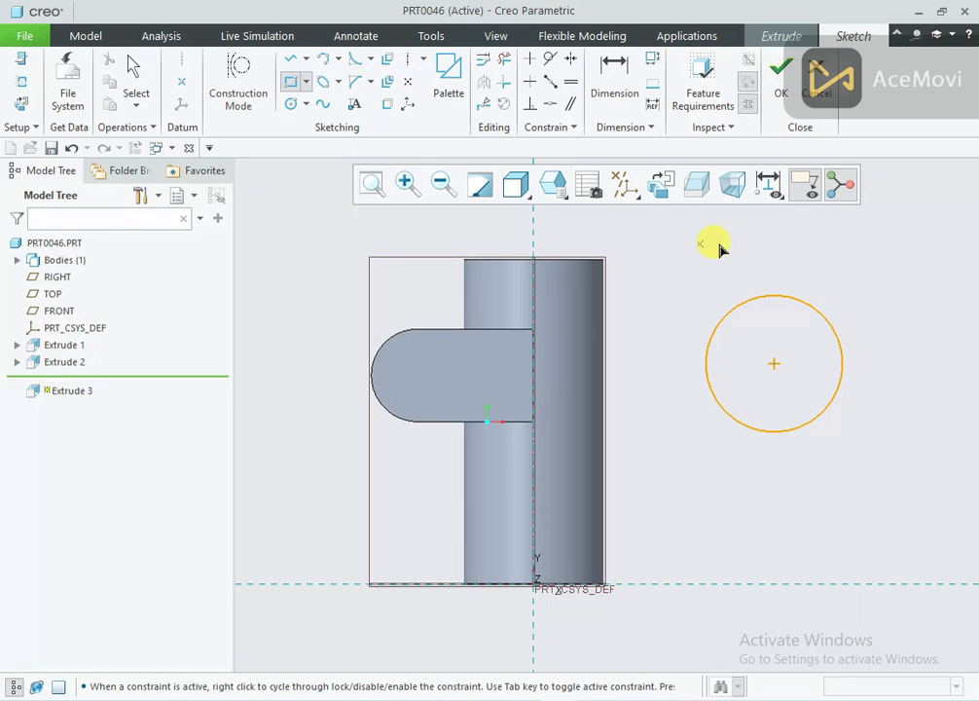
right_click(784, 243)
left_click(639, 274)
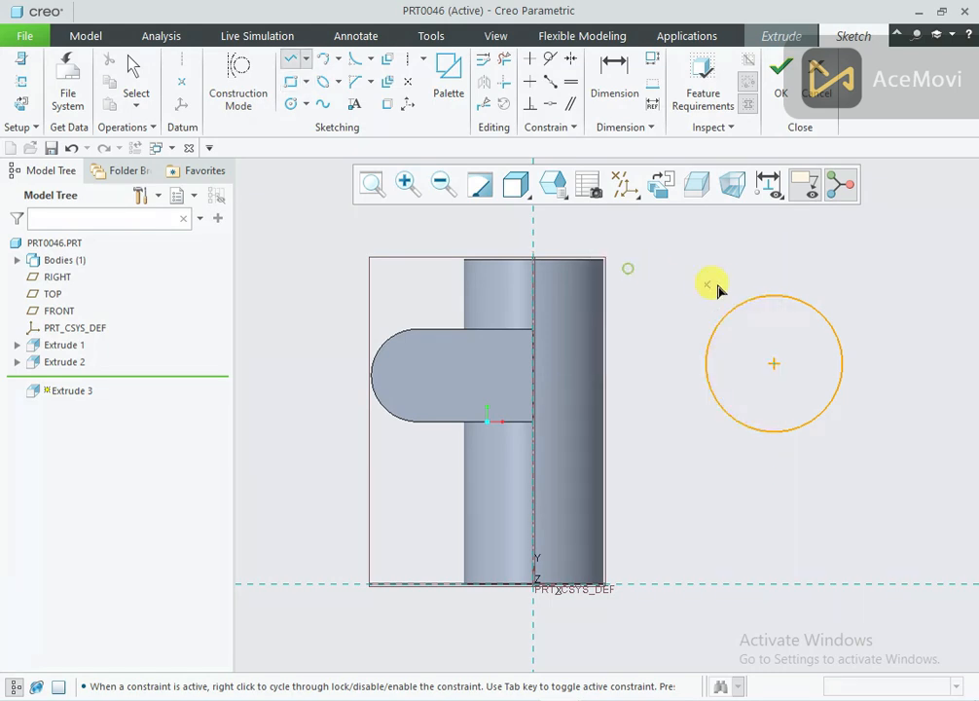
left_click(775, 295)
left_click(534, 293)
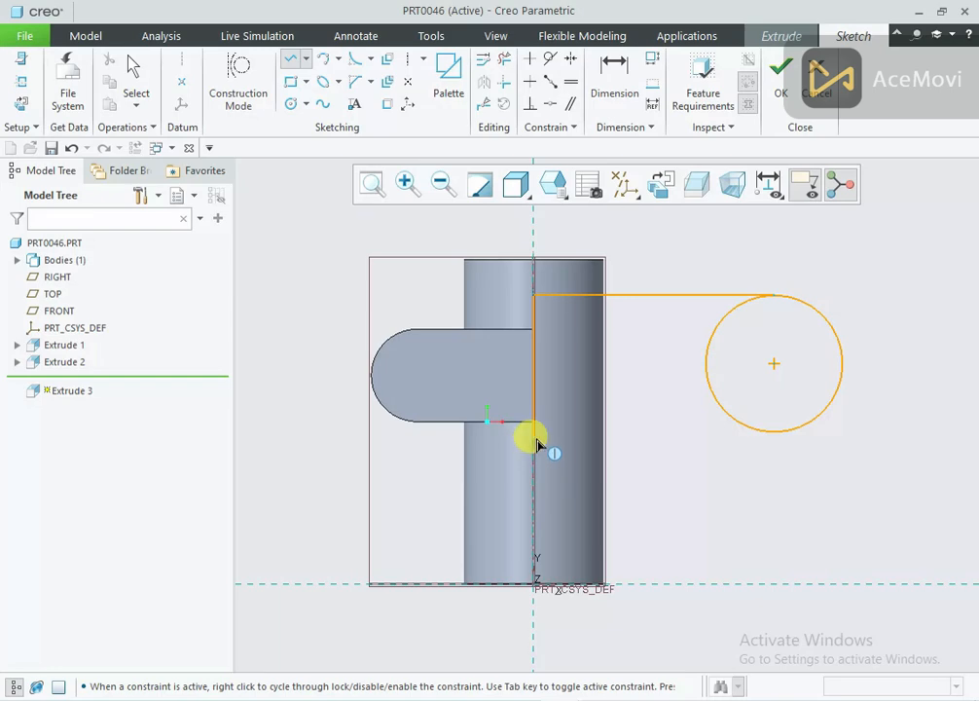
left_click(534, 437)
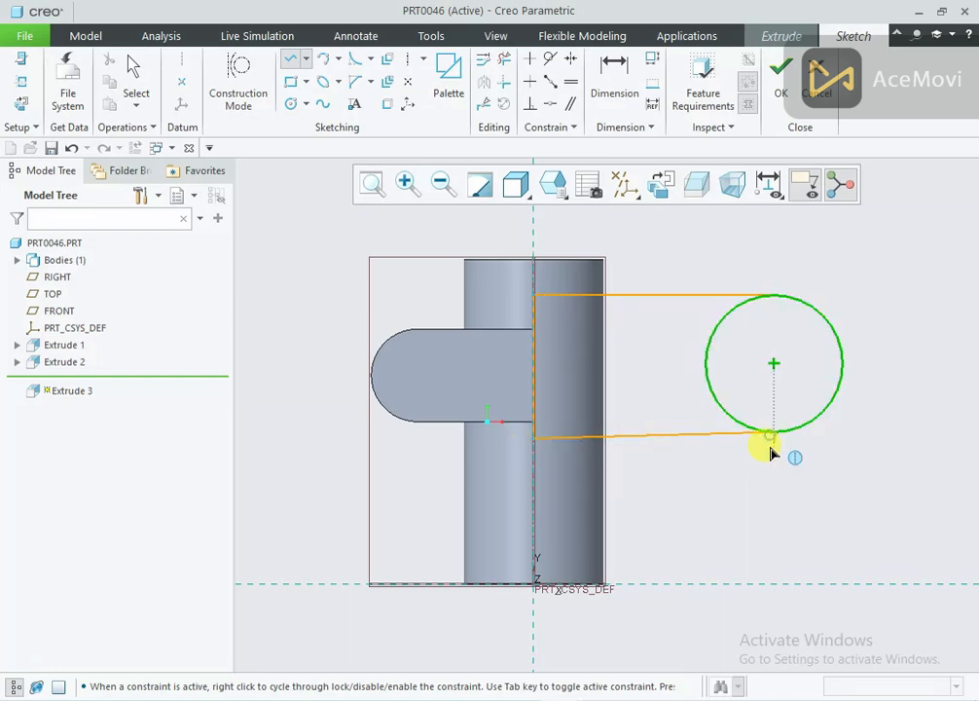
left_click(771, 464)
middle_click(771, 464)
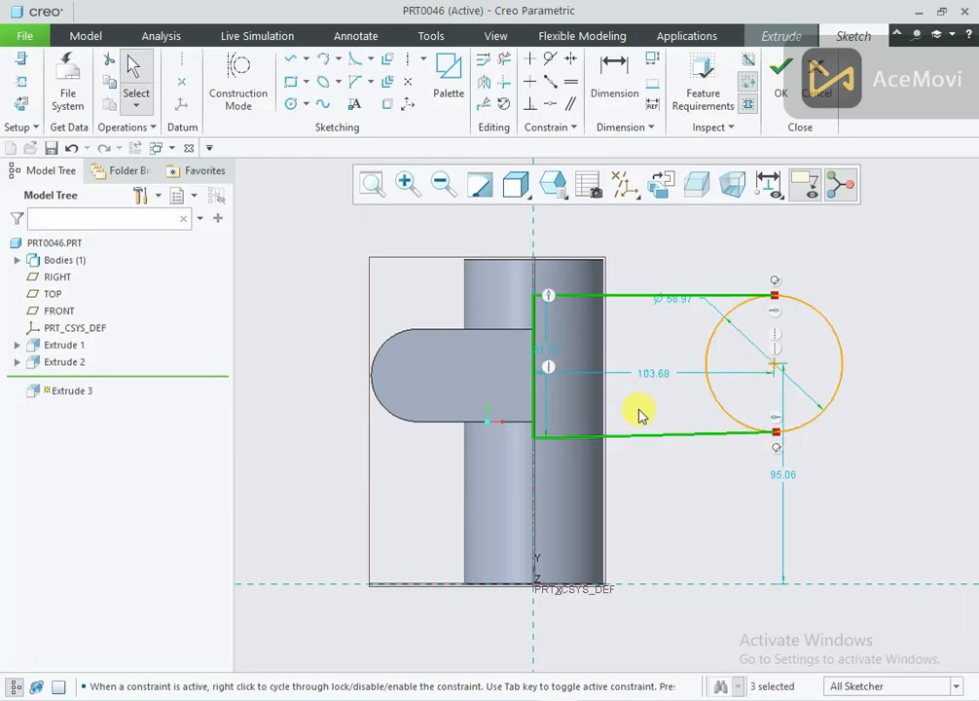
Constrain the arm profile's slanted lower line to be horizontal
left_click(531, 83)
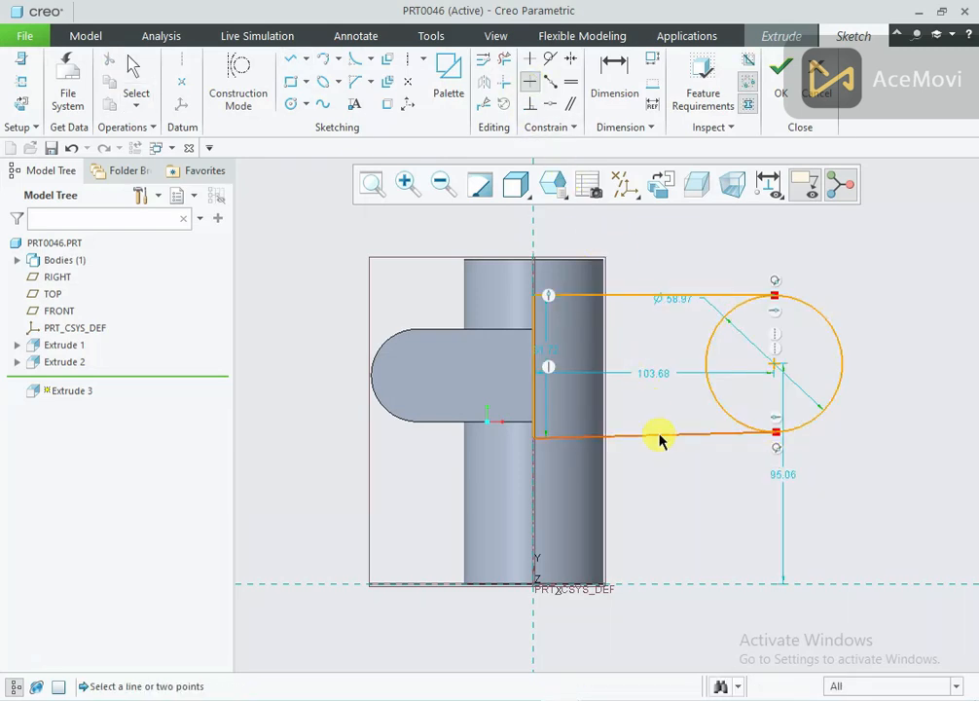
left_click(659, 437)
middle_click(686, 269)
Set the arm circle's diameter to 50 mm and its centre's distance from the cylinder centreline to 100 mm
left_click_drag(684, 304, 739, 264)
double_click(737, 260)
type("50")
key("Return")
left_click_drag(688, 342, 684, 243)
double_click(684, 242)
type("100")
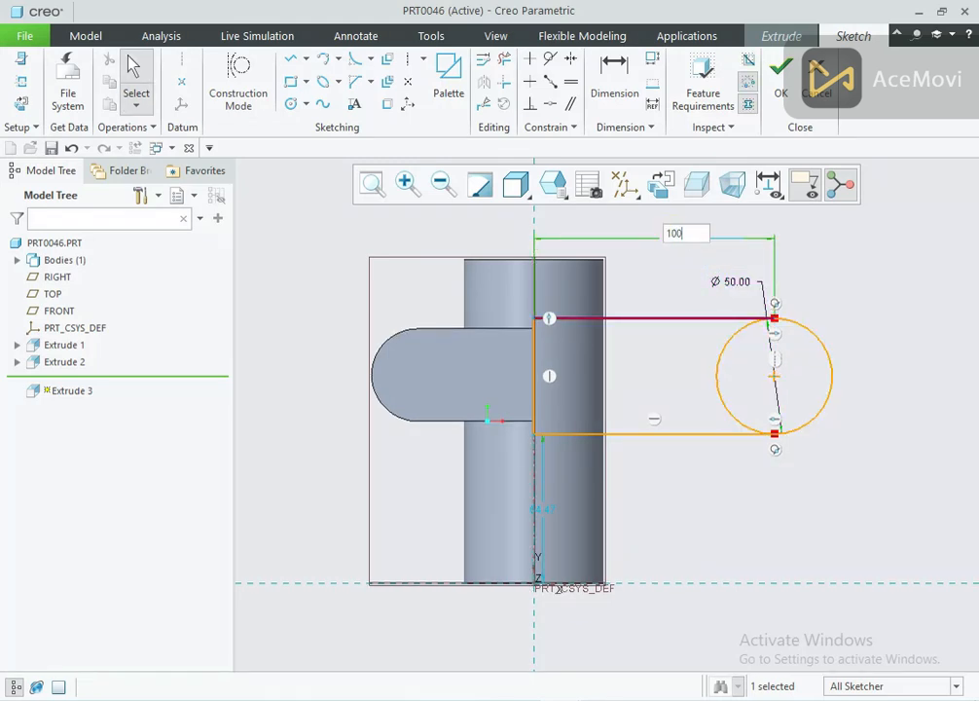
type(".0")
key("Return")
Dimension the arm circle's centre 50 mm below the cylinder's top edge
right_click(661, 279)
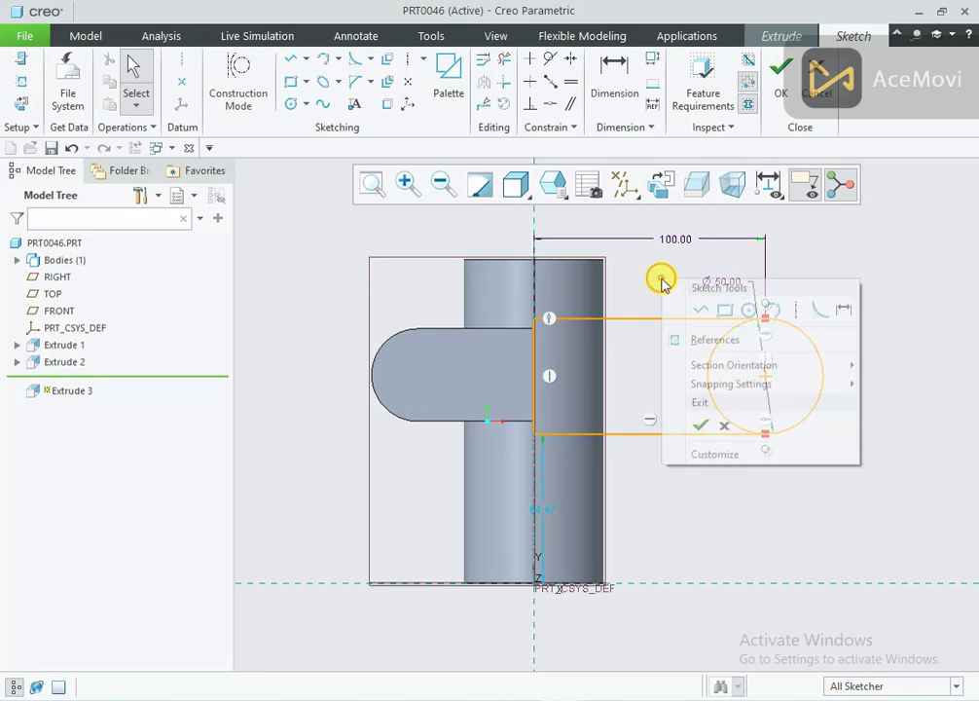
left_click(843, 310)
left_click(764, 379)
left_click(581, 260)
middle_click(810, 300)
type("50")
key("Return")
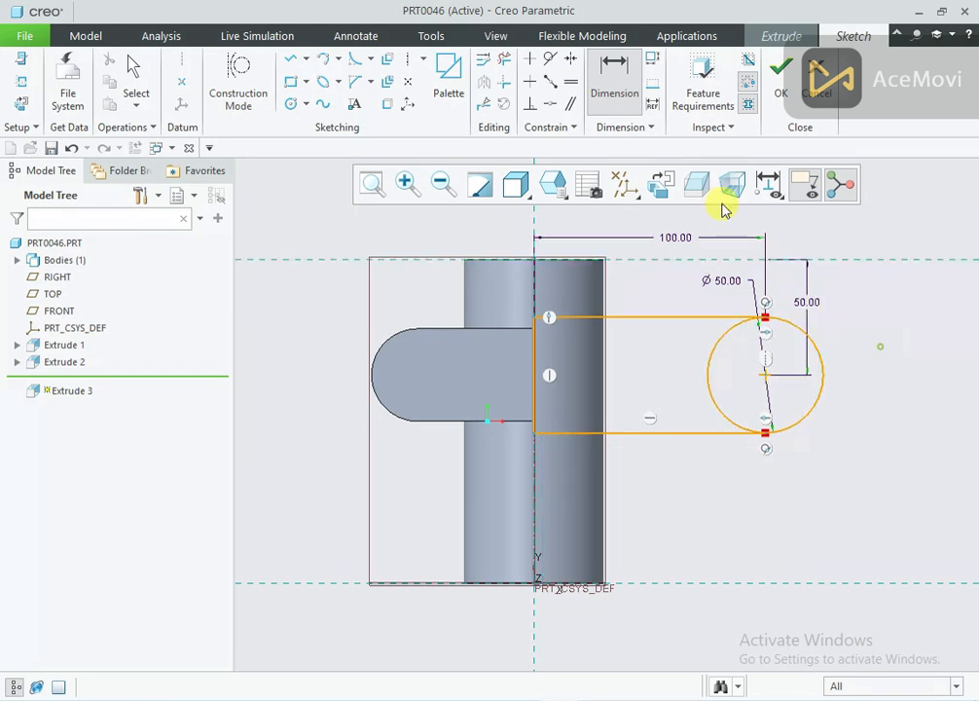
Trim away the inner half of the arm circle to leave a closed, round-ended profile
left_click(502, 58)
left_click(708, 403)
scroll(721, 375, "up", 3)
middle_click(716, 371)
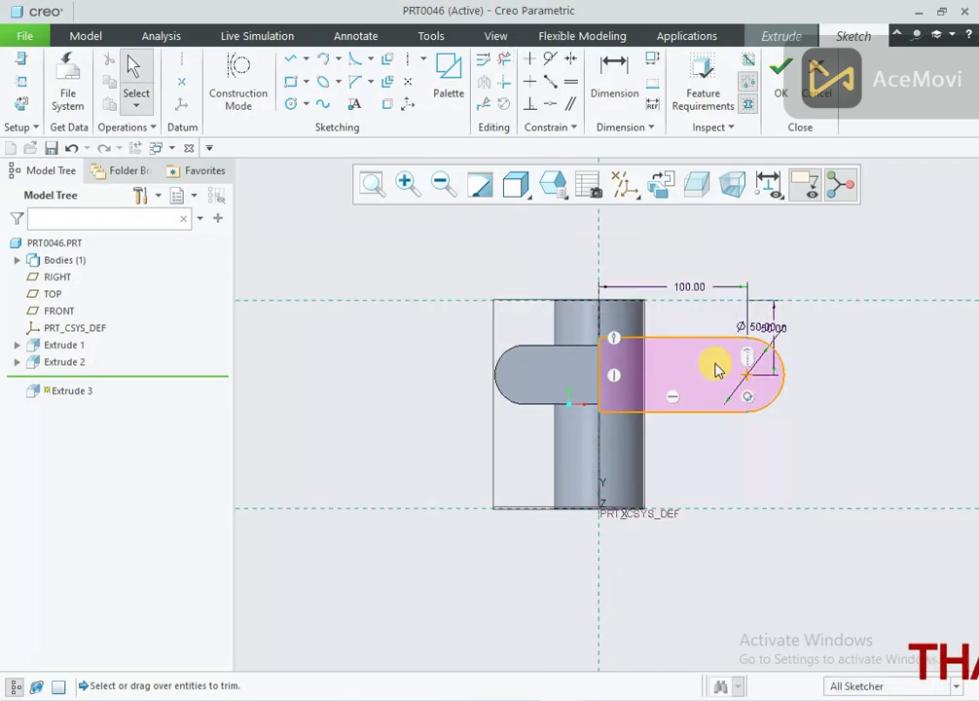
scroll(719, 364, "down", 2)
Extrude the arm profile 30 mm symmetrically about the sketch plane
mouse_move(771, 234)
middle_mouse_down()
mouse_move(695, 262)
mouse_move(679, 282)
middle_mouse_up()
left_click(163, 77)
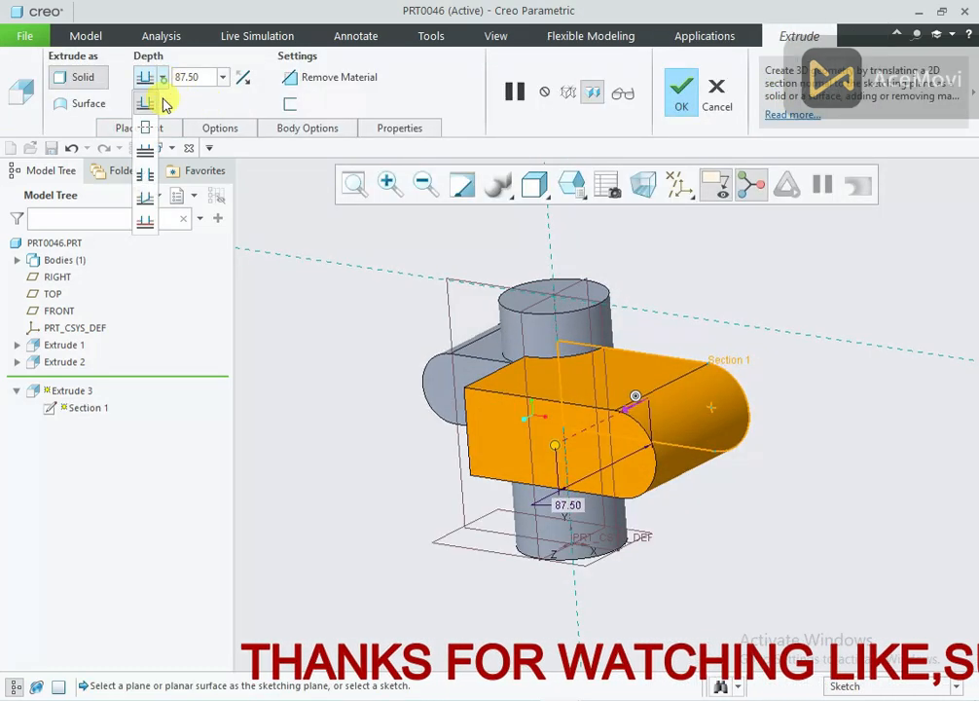
left_click(148, 121)
type("30")
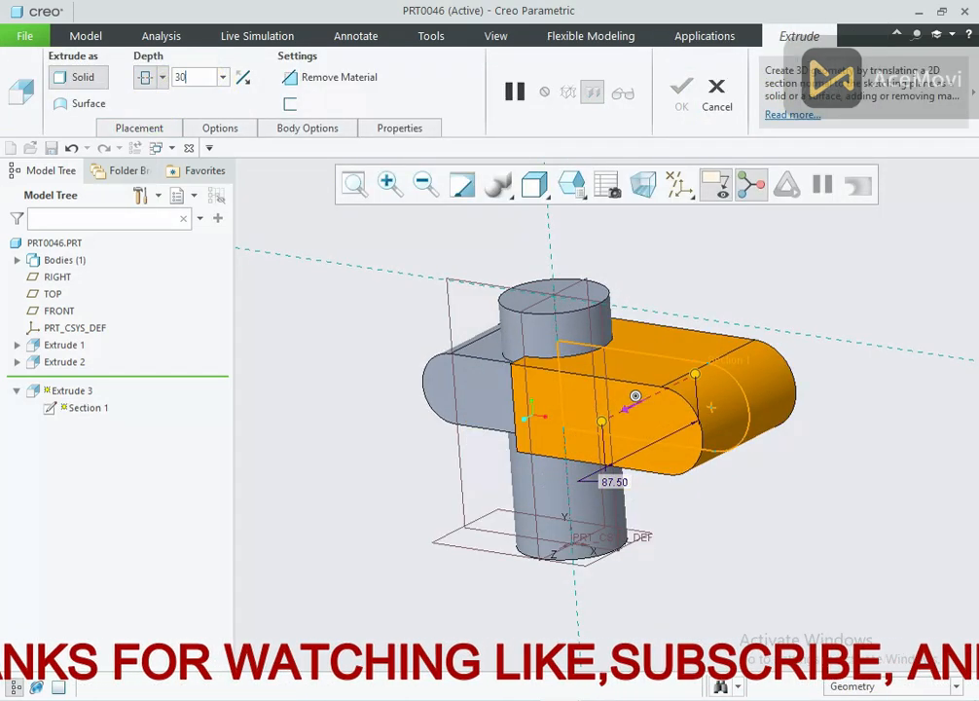
key("Return")
left_click(681, 92)
Start a new extrusion sketch on the FRONT plane
middle_click_drag(651, 175, 692, 338)
left_click(693, 337)
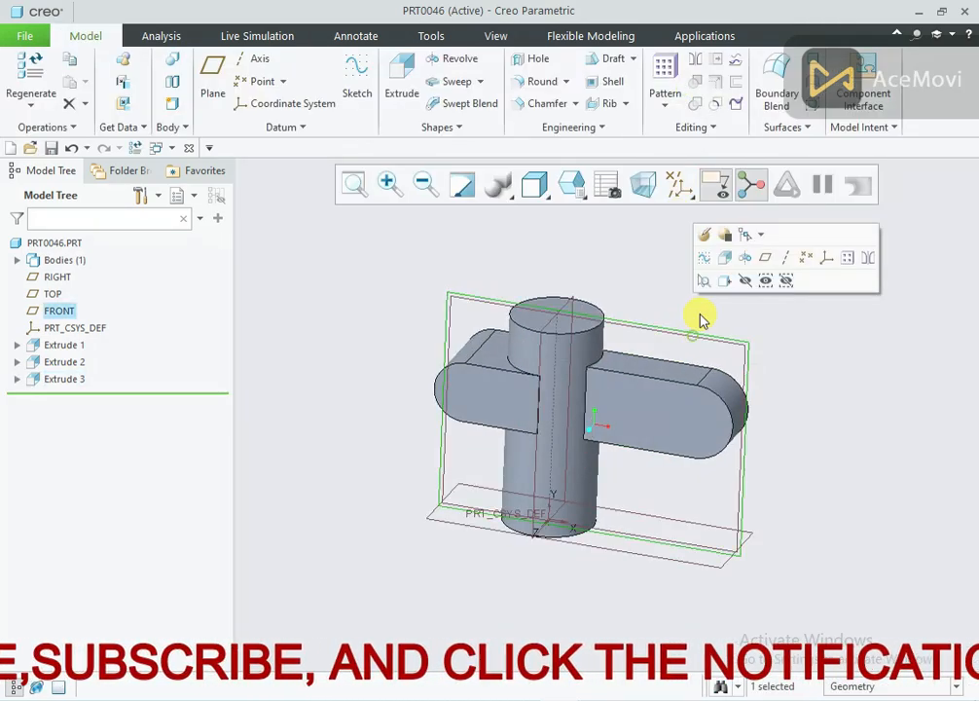
left_click(719, 265)
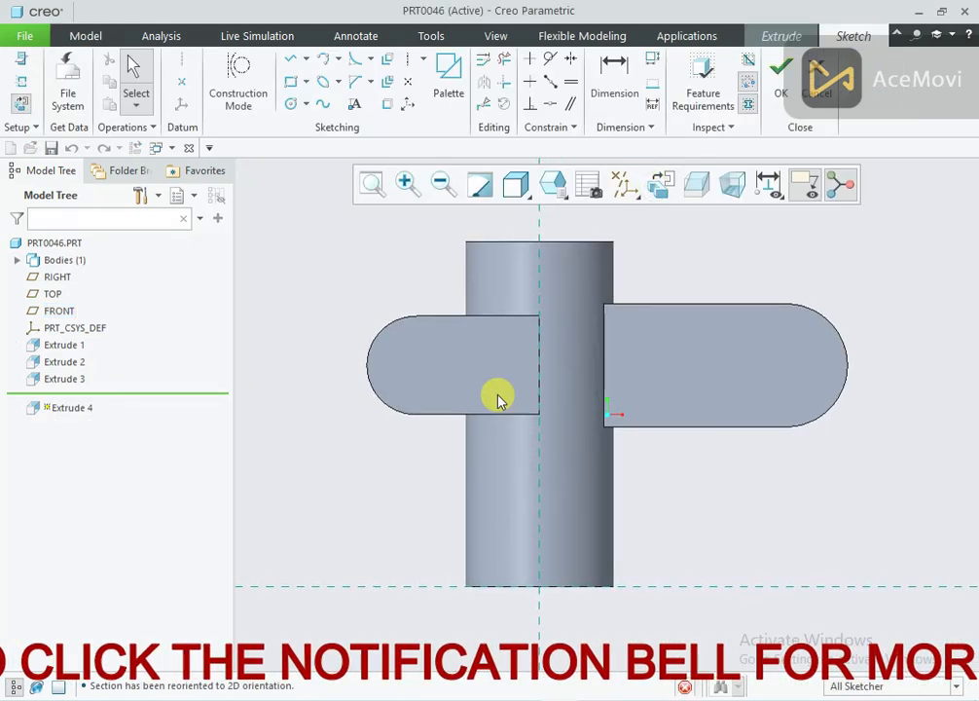
Sketch a circle concentric with the arm's rounded end and matching its outer edge, and finish the sketch
right_click(587, 235)
left_click(665, 267)
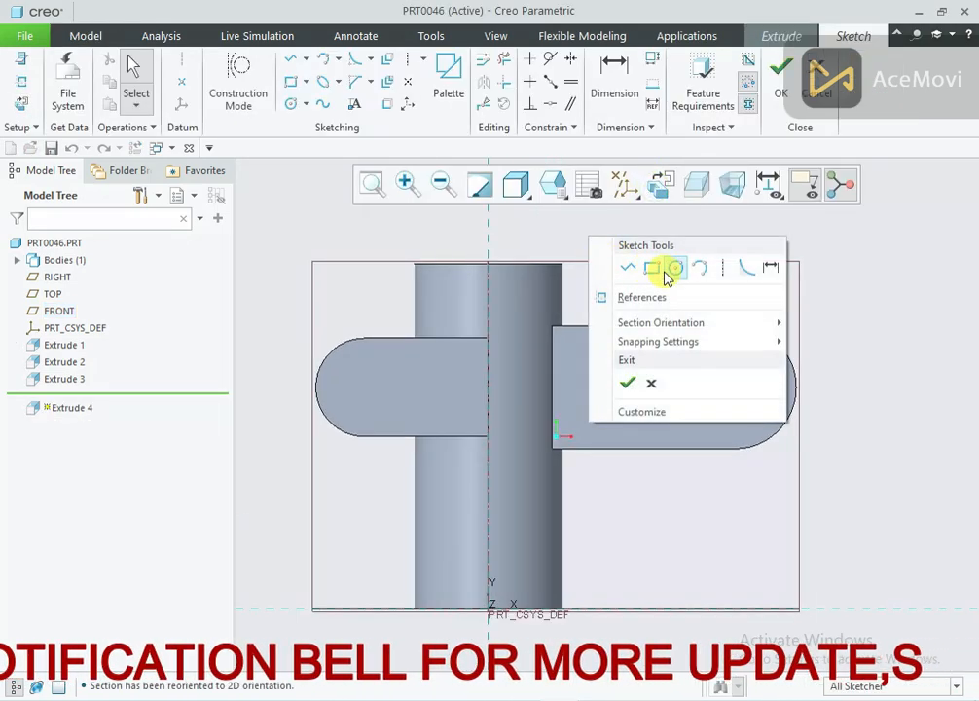
left_click(733, 386)
left_click(779, 358)
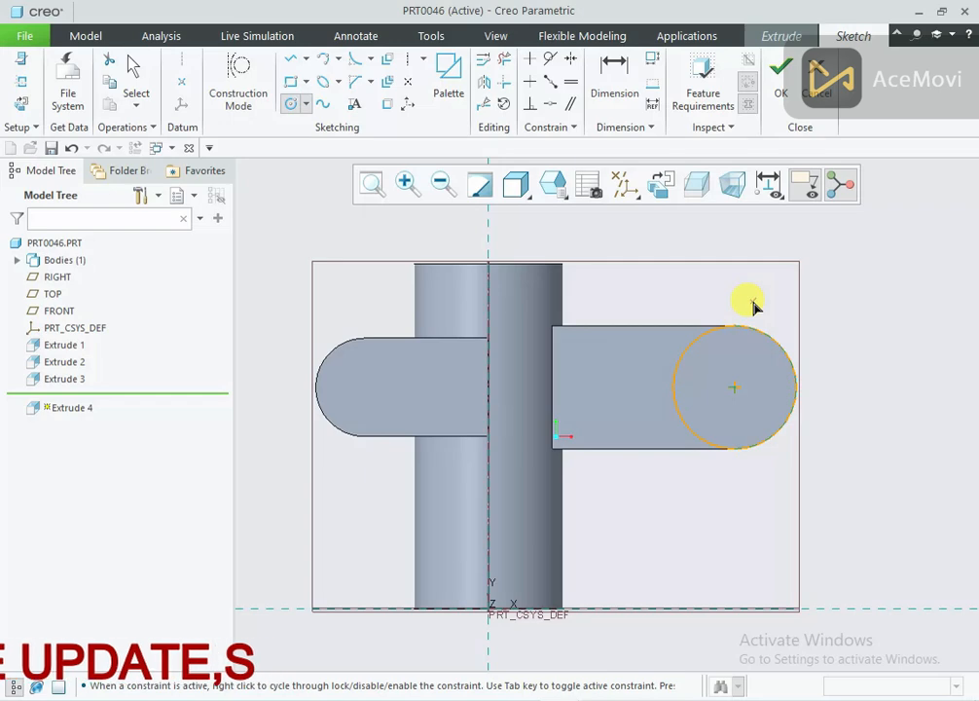
middle_click(754, 306)
key("ctrl+d")
left_click(778, 95)
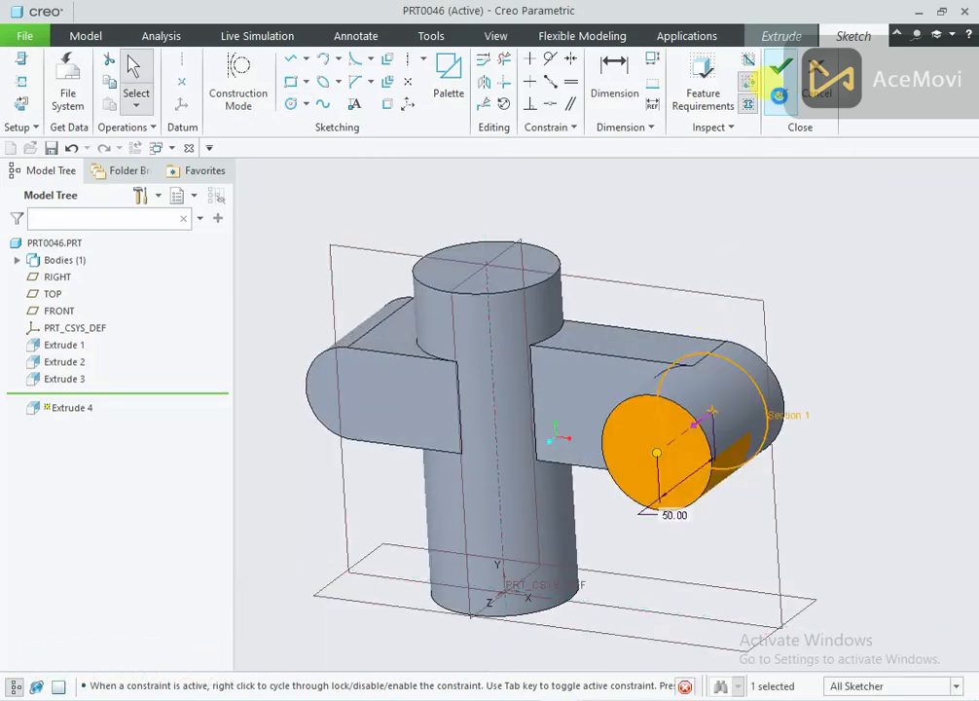
Extrude the boss circle 40 mm symmetrically about the sketch plane as added material, with material removal switched off
left_click(163, 78)
left_click(154, 122)
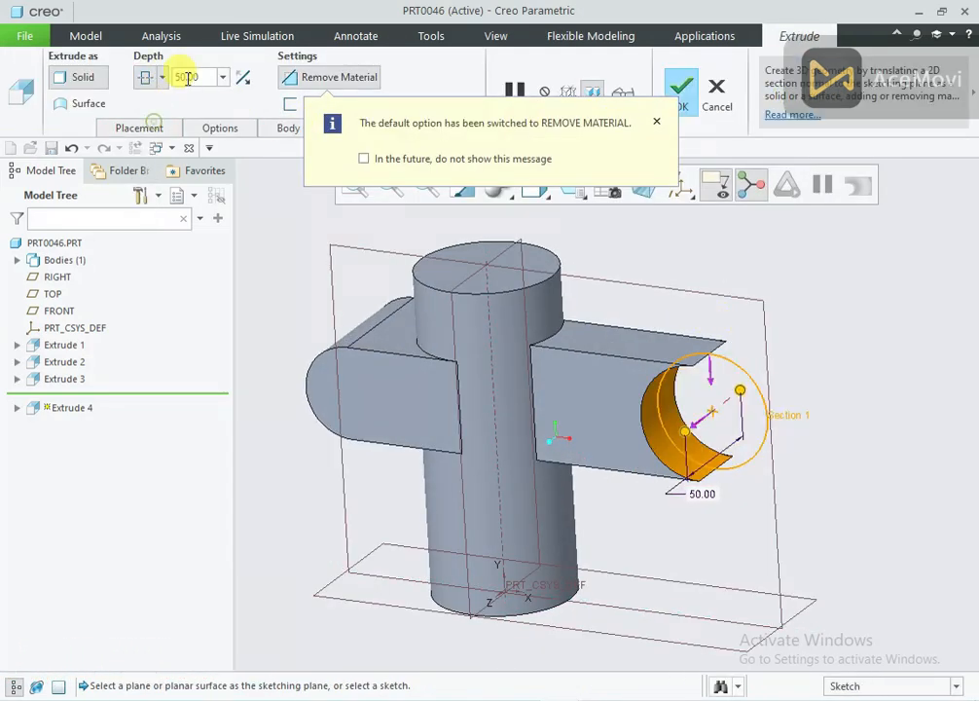
type("4")
left_click(324, 78)
left_click(682, 92)
middle_click_drag(749, 300, 773, 303)
scroll(774, 303, "up", 1)
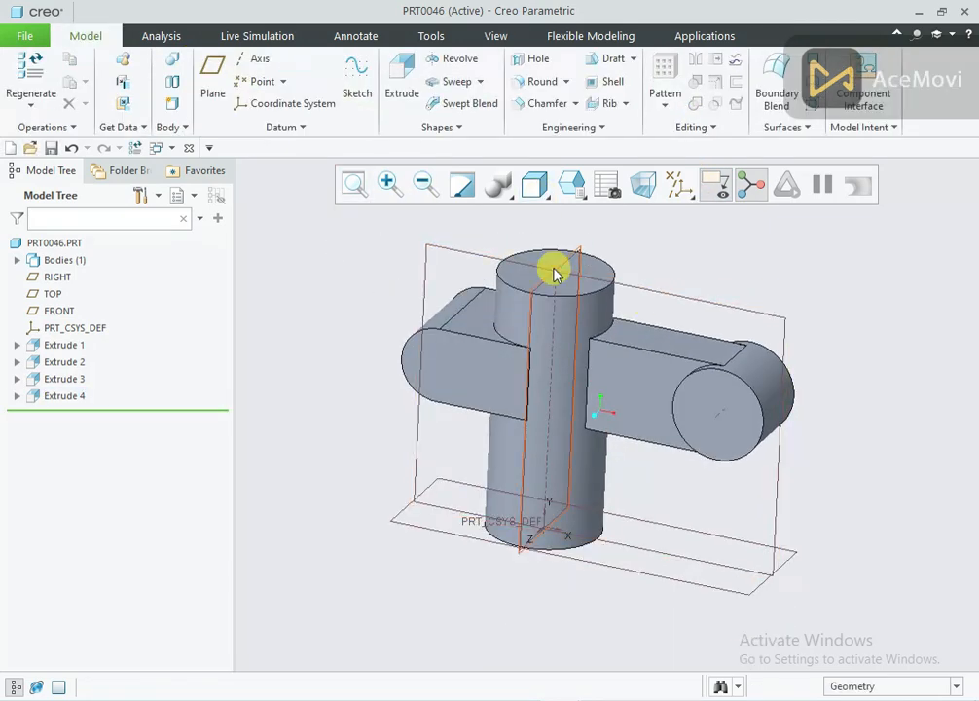
scroll(556, 273, "down", 1)
Check the support rib in reference drawing 34.png and start a new extrusion sketch on the FRONT plane, viewed straight on
left_click(607, 699)
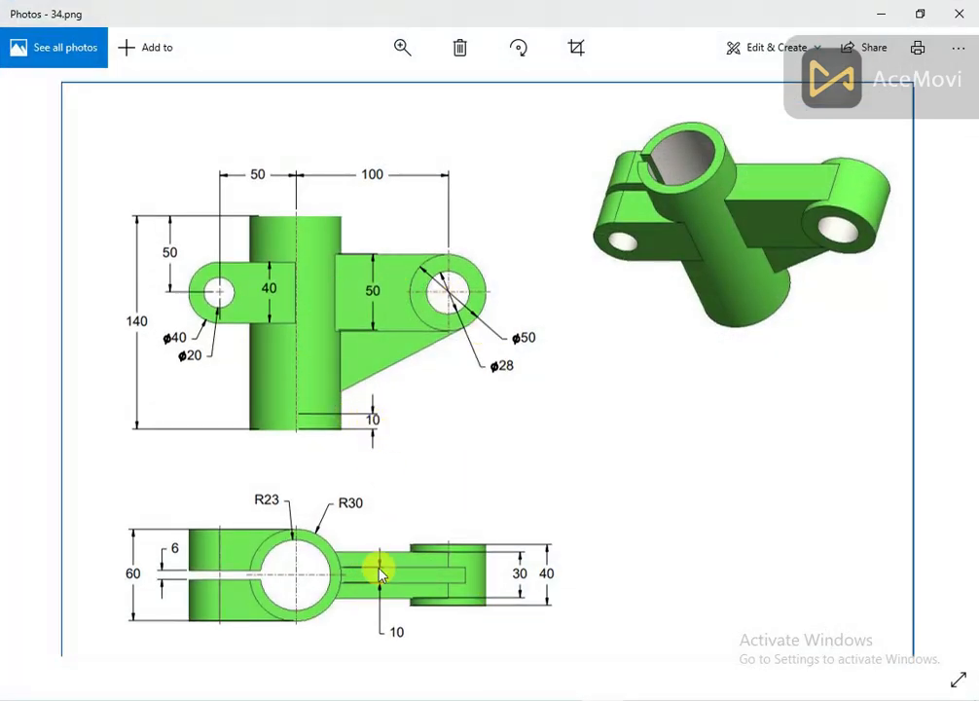
key("alt+Tab")
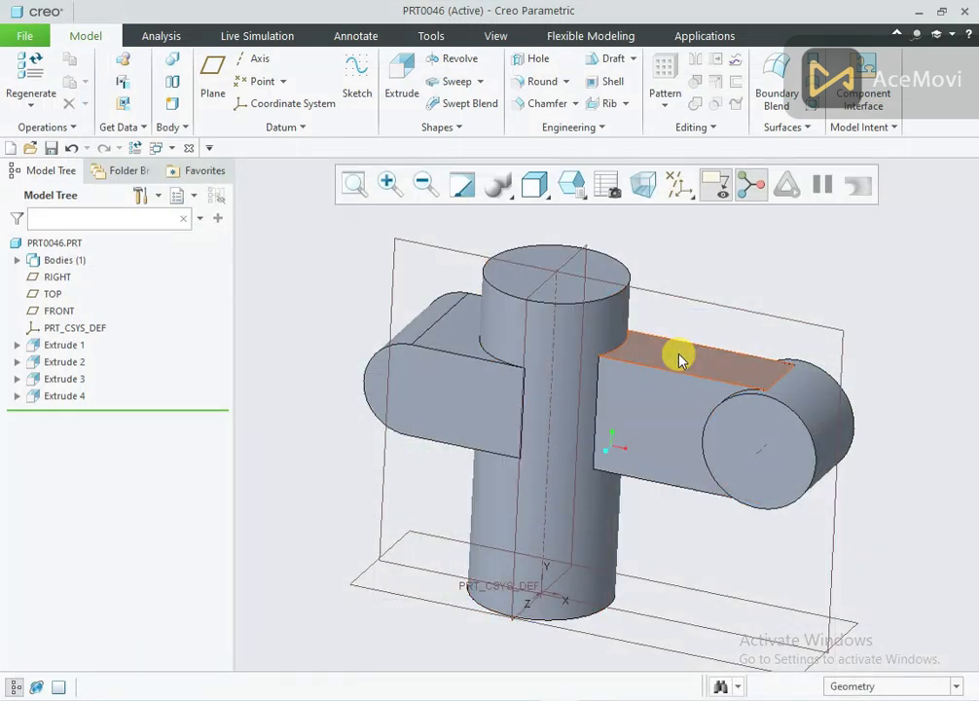
left_click(714, 307)
left_click(744, 230)
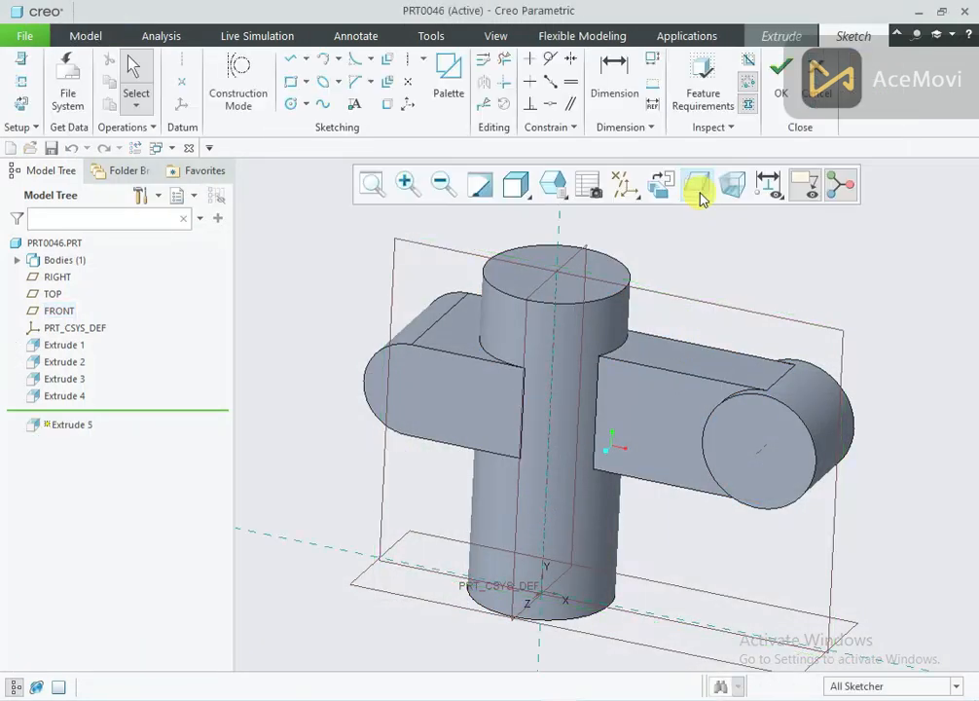
left_click(666, 185)
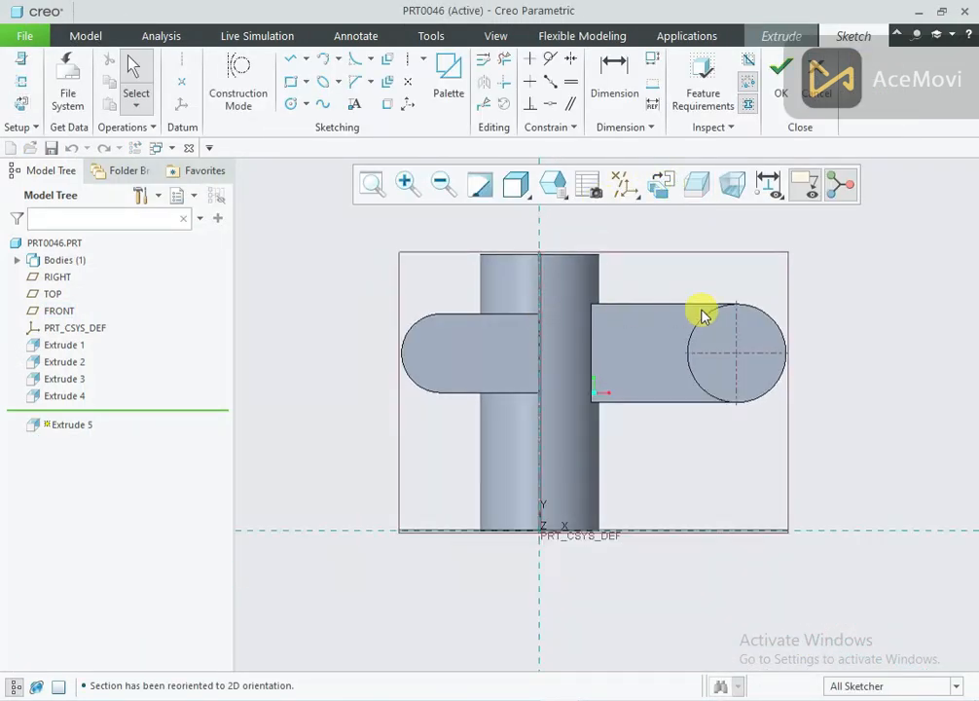
Sketch the rib outline with a line along the arm's centreline, a sloped line from the boss's underside, and a vertical line on the cylinder axis
right_click(677, 276)
left_click(711, 303)
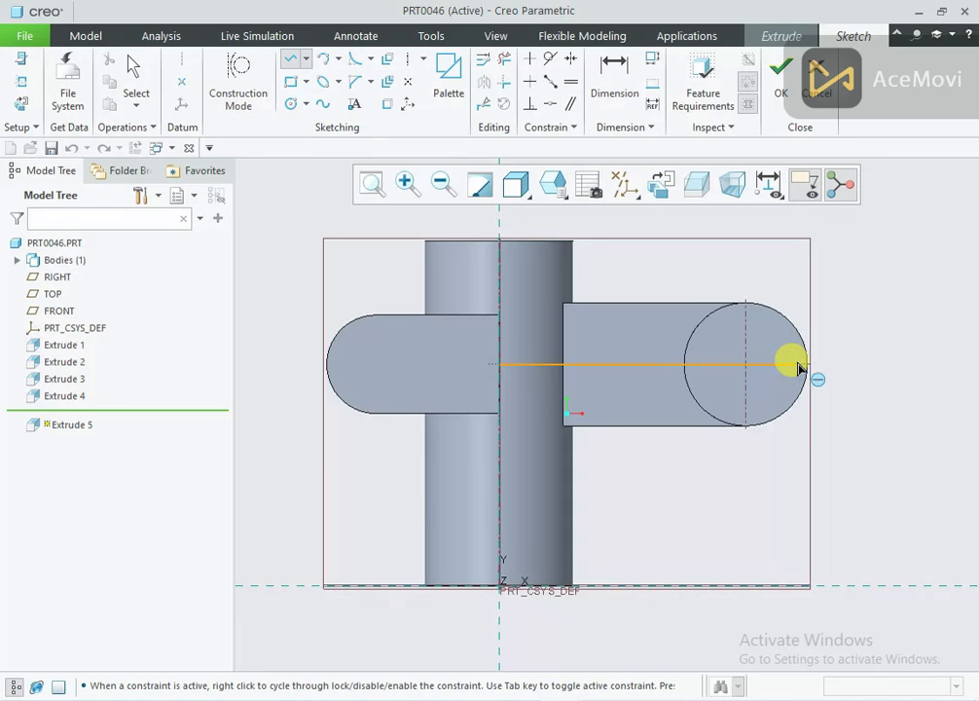
left_click(501, 559)
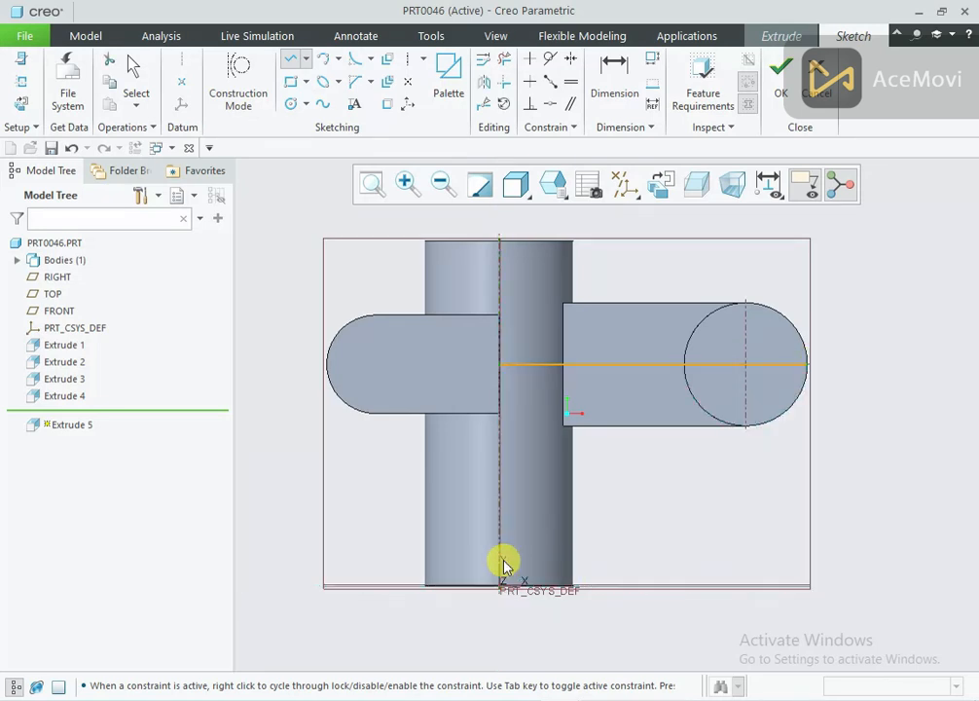
left_click(745, 425)
middle_click(718, 452)
left_click(501, 377)
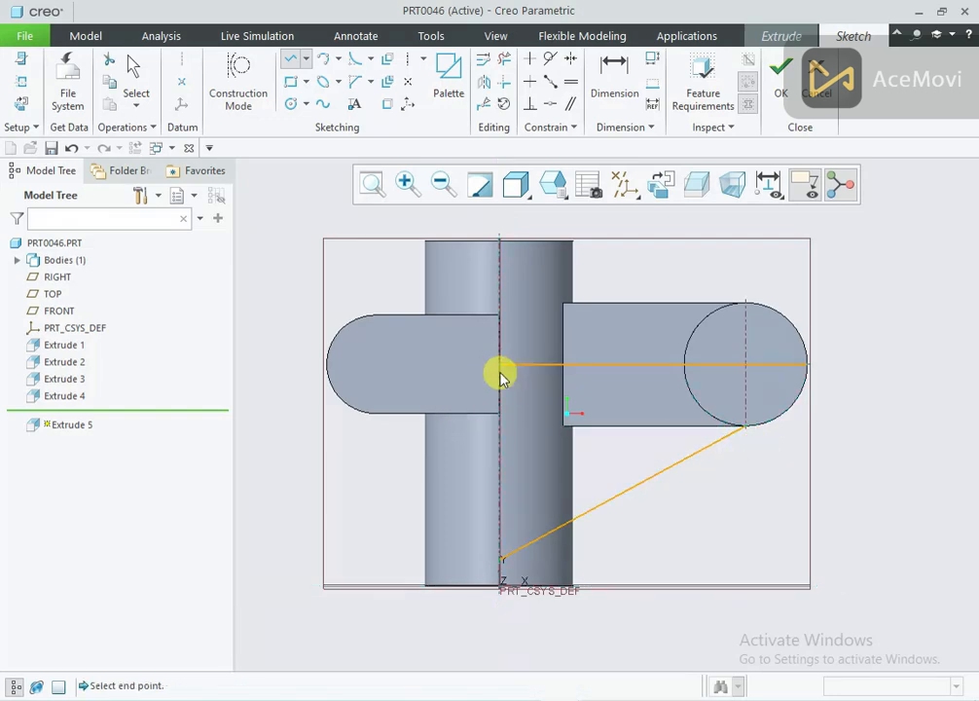
left_click(501, 559)
middle_click(681, 531)
middle_click(616, 425)
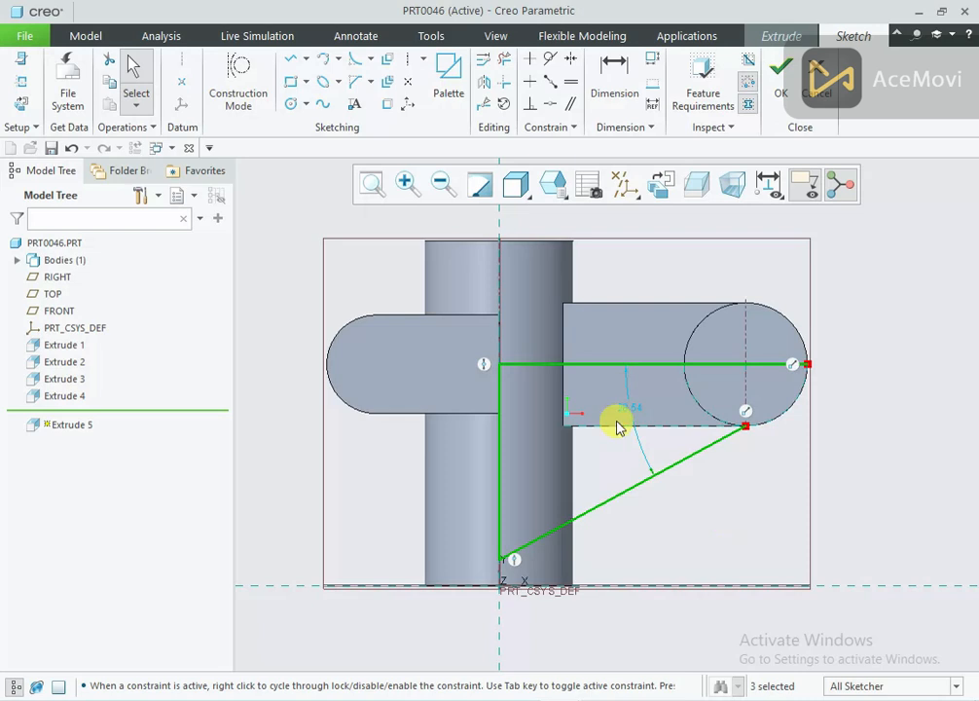
Project the boss's lower edge into the rib sketch and trim its inner quarter to close the profile
left_click(386, 104)
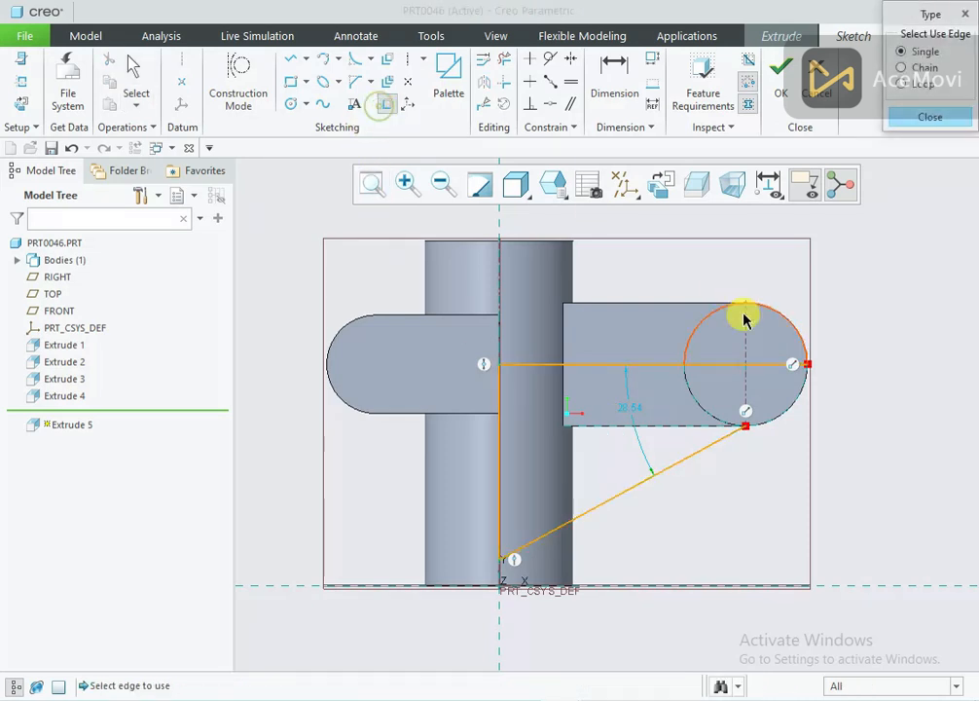
left_click(800, 394)
middle_click(832, 365)
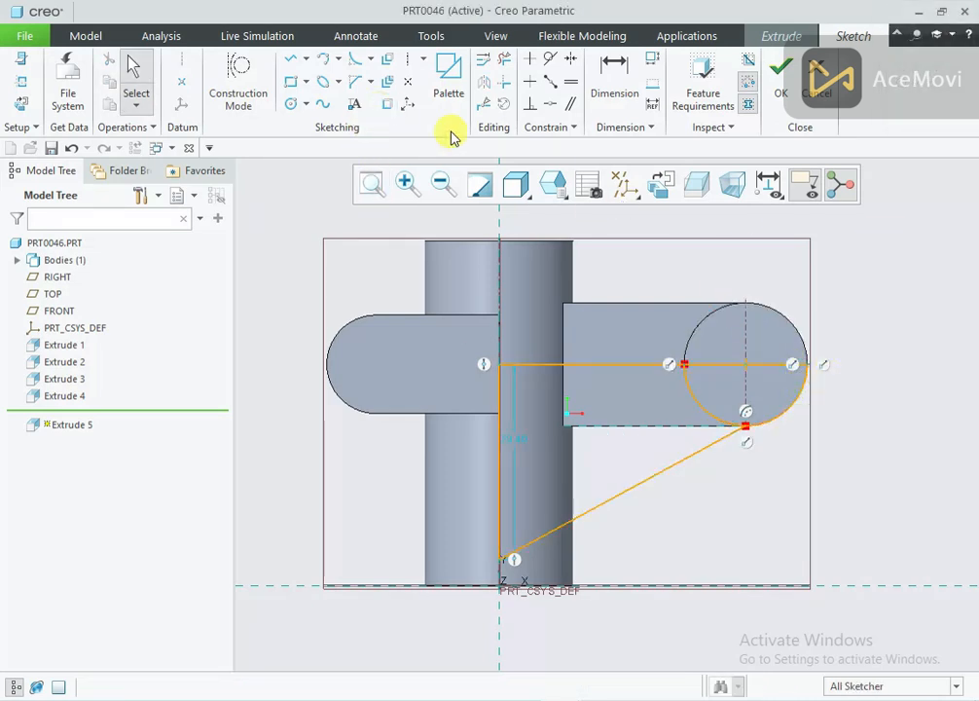
left_click(505, 66)
left_click(705, 411)
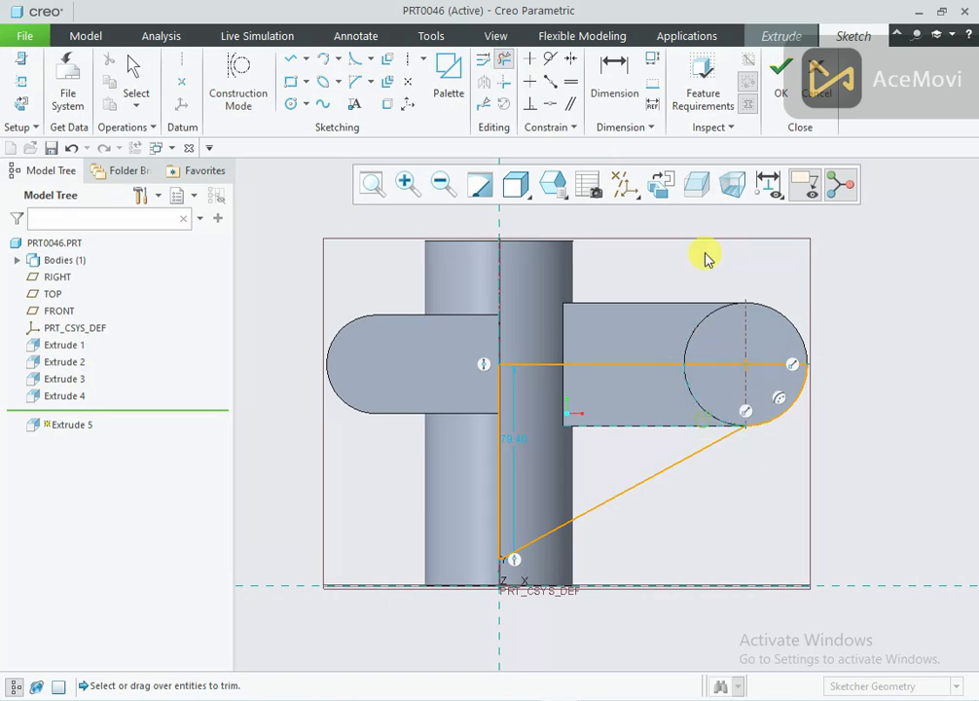
Dimension the rib profile's lower corner 10 mm above the cylinder's base
right_click(672, 508)
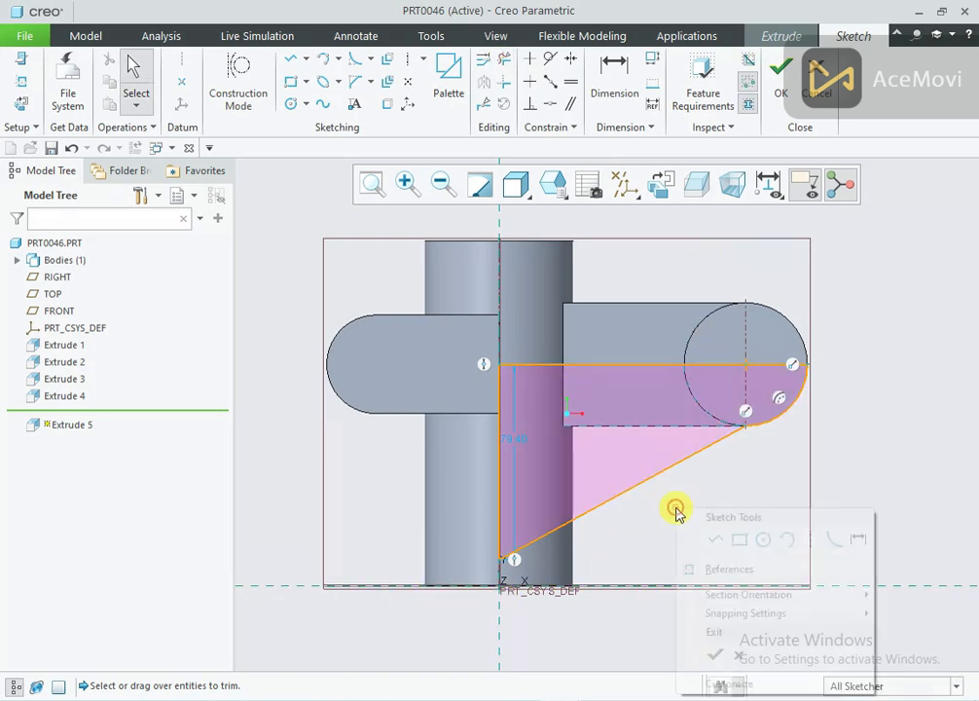
left_click(860, 537)
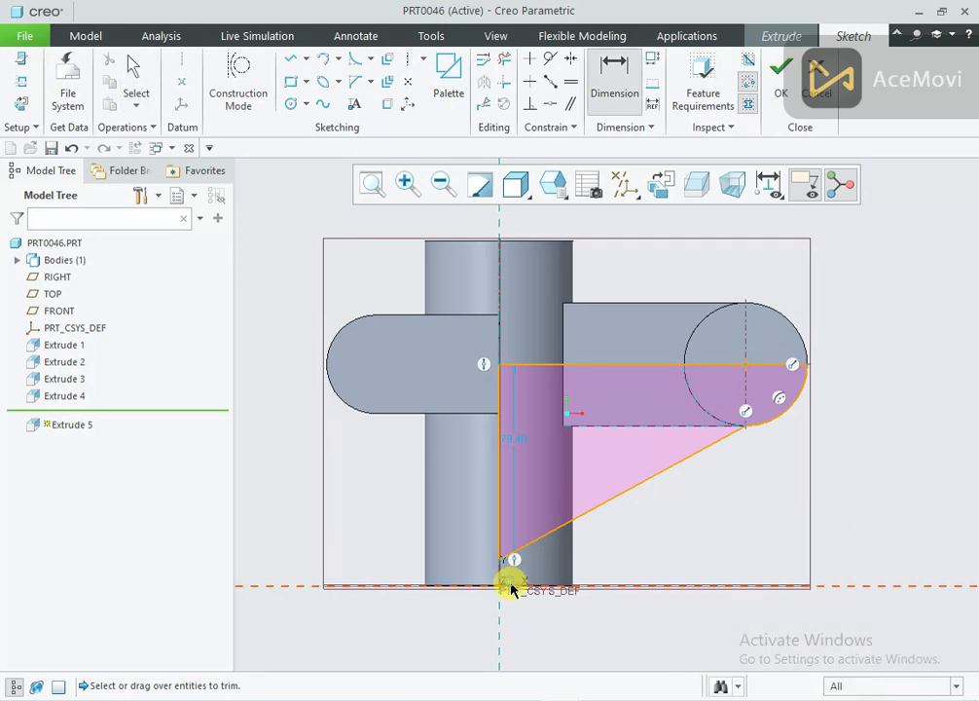
left_click(500, 558)
middle_click(602, 572)
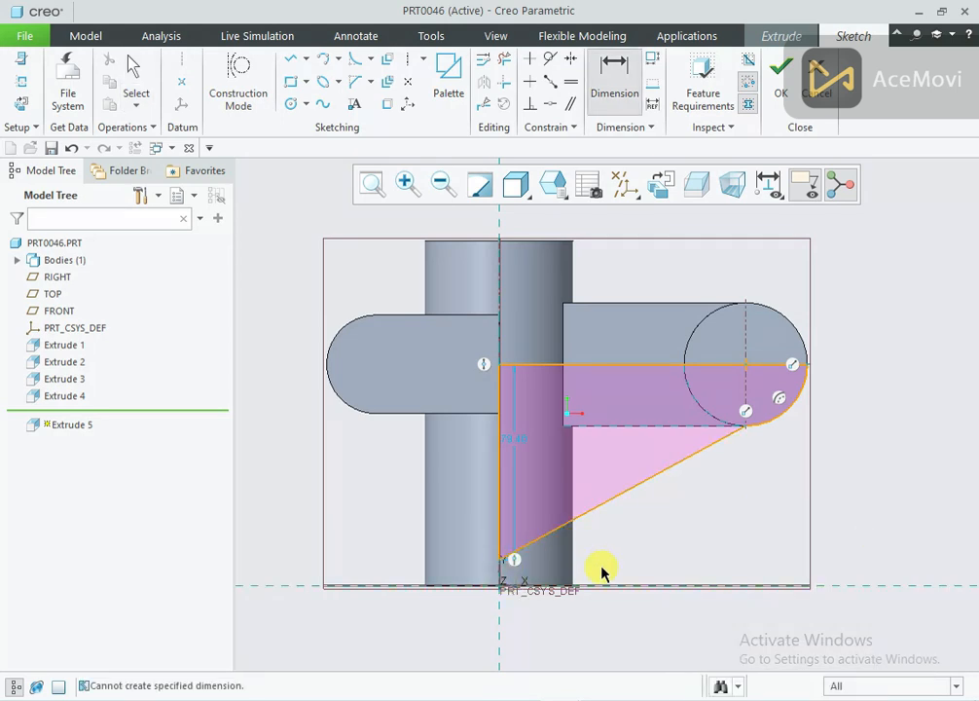
right_click(630, 525)
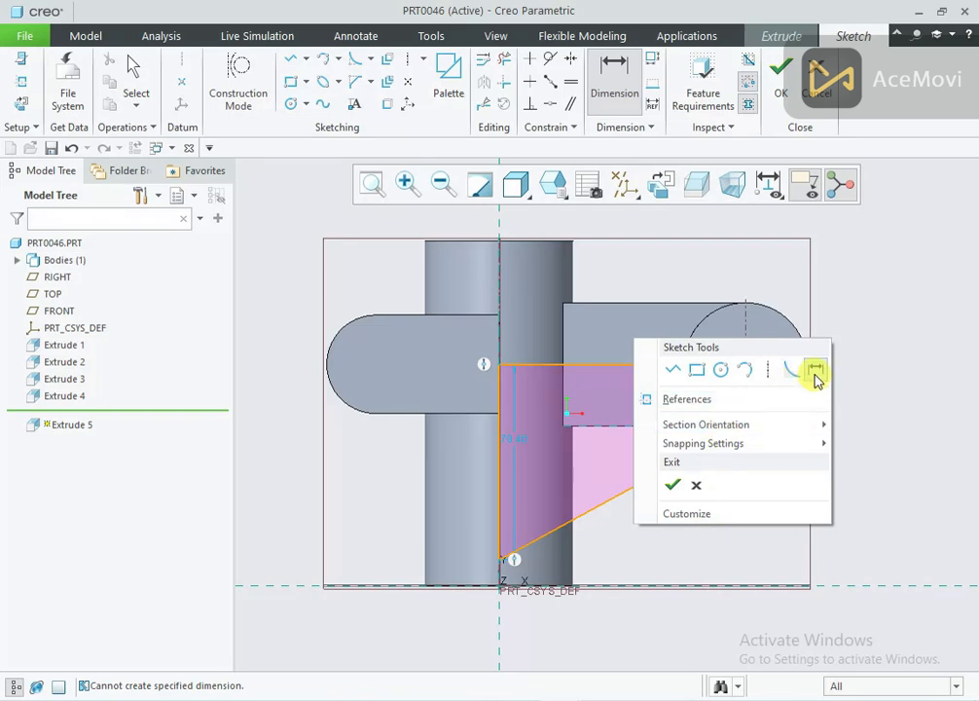
left_click(596, 581)
left_click(502, 563)
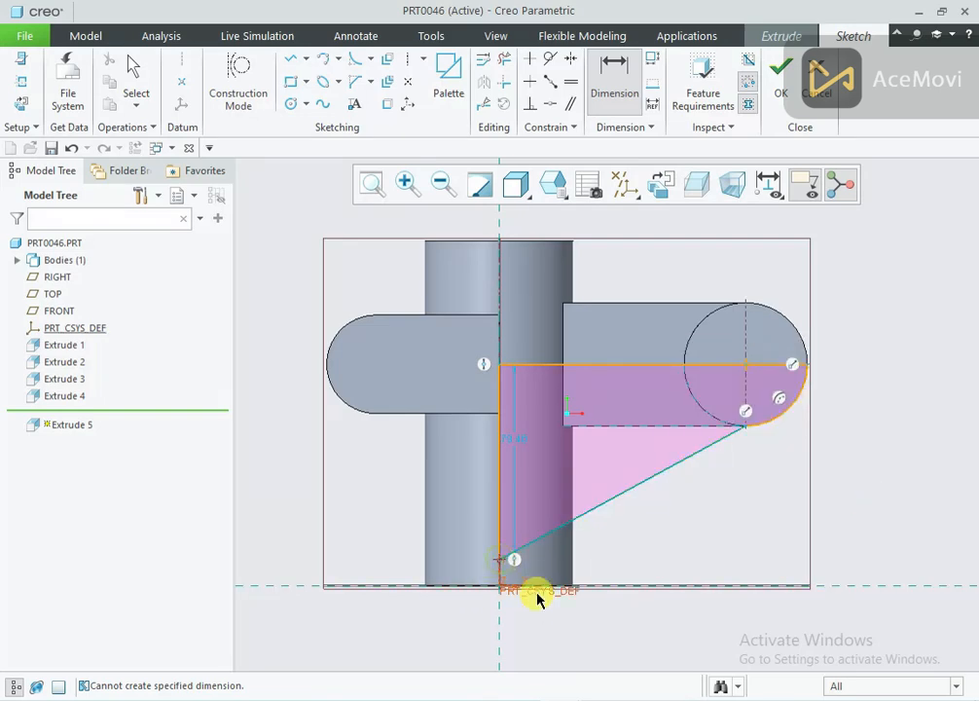
middle_click(582, 572)
type("10")
key("Return")
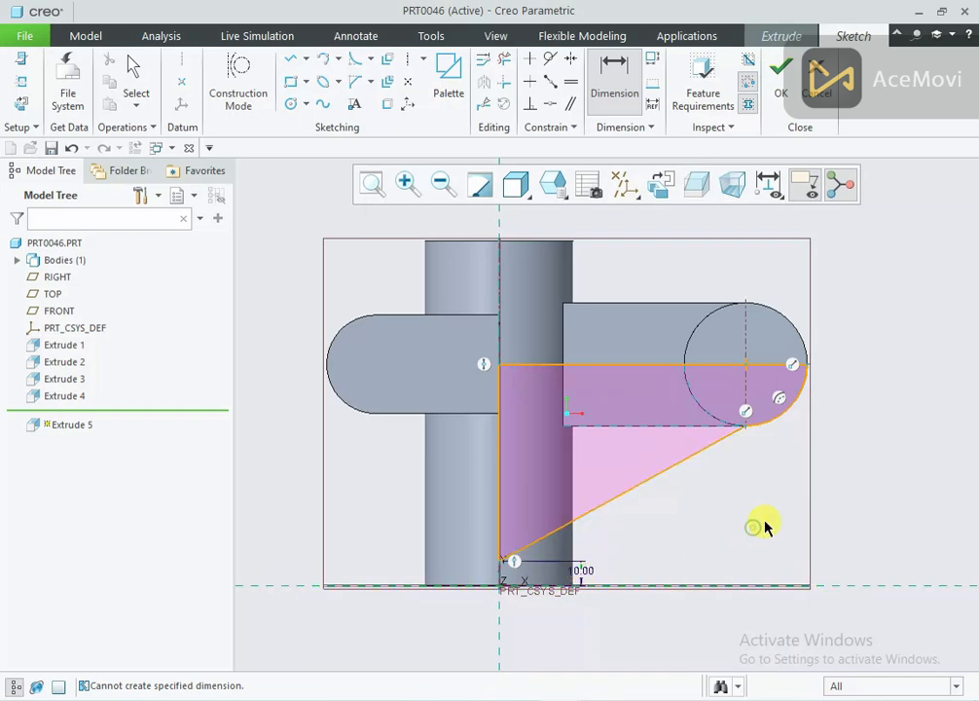
Finish the rib sketch and extrude it 10 mm symmetrically about the sketch plane
left_click(778, 88)
left_click(162, 77)
left_click(155, 114)
double_click(200, 77)
type("10")
key("Return")
left_click(687, 107)
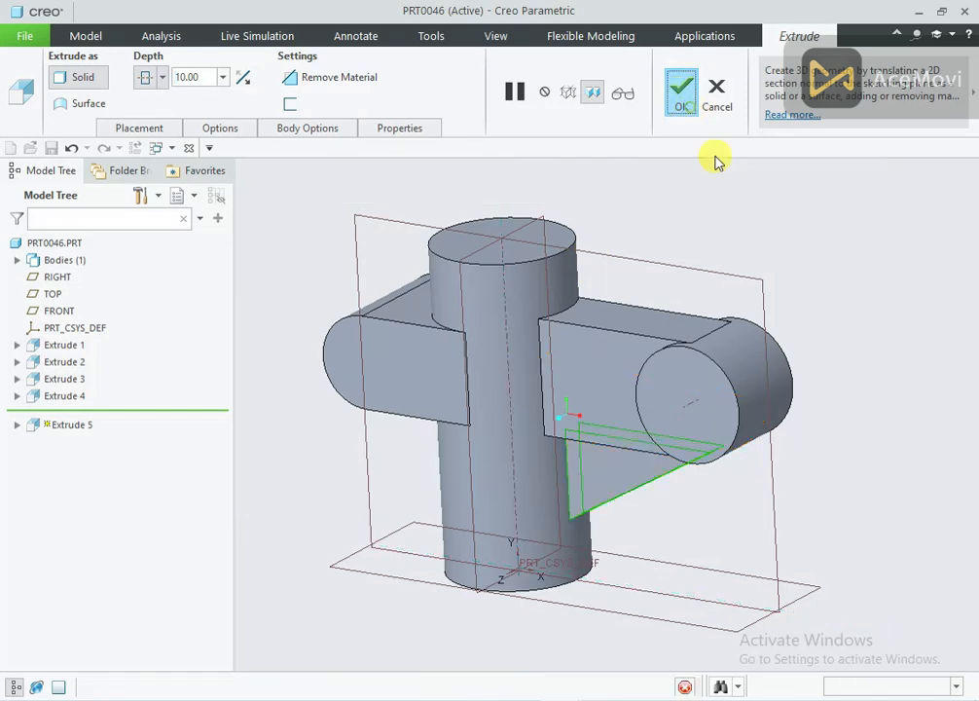
middle_click_drag(721, 251, 732, 285)
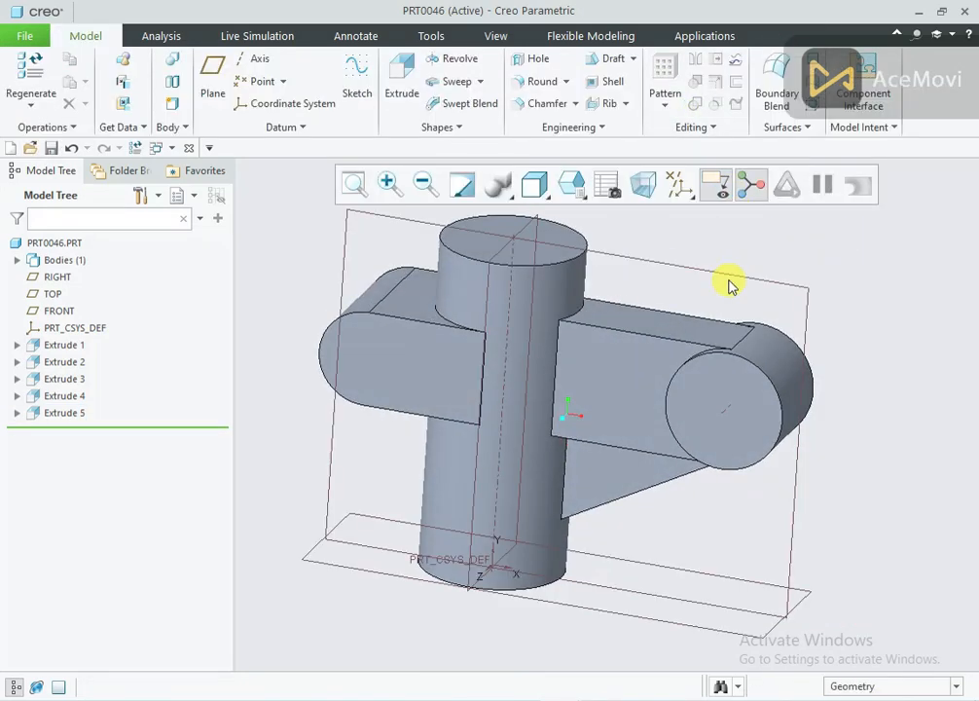
Hide all datum planes, points and coordinate systems, leaving only the axes displayed
scroll(730, 284, "up", 2)
scroll(586, 221, "down", 2)
left_click(680, 189)
left_click(686, 214)
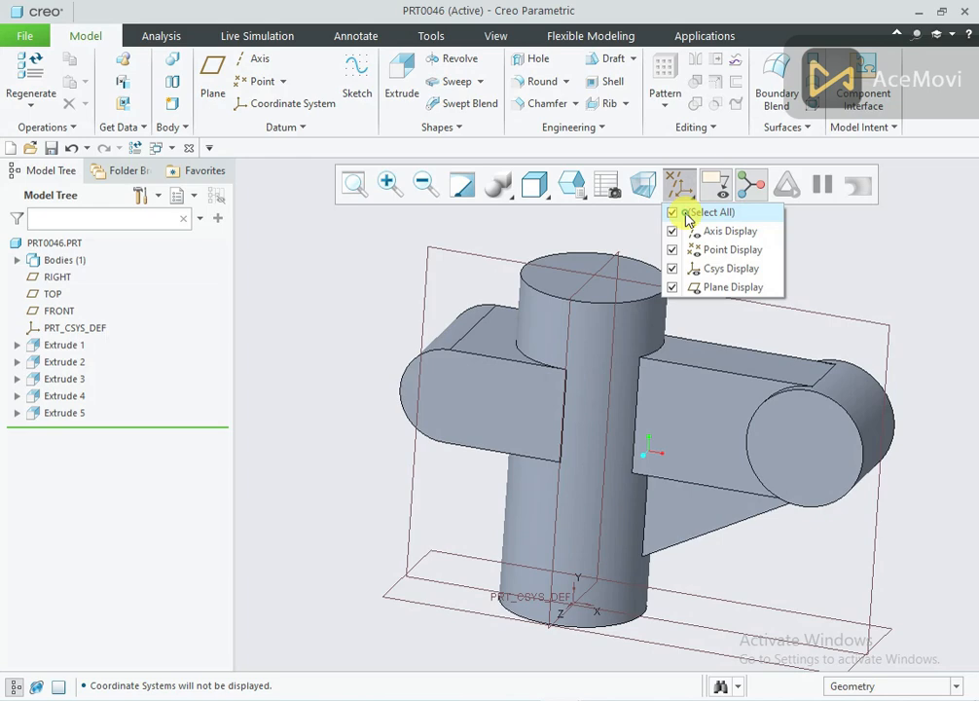
left_click(612, 210)
mouse_move(638, 226)
middle_mouse_down()
mouse_move(607, 225)
mouse_move(622, 229)
middle_mouse_up()
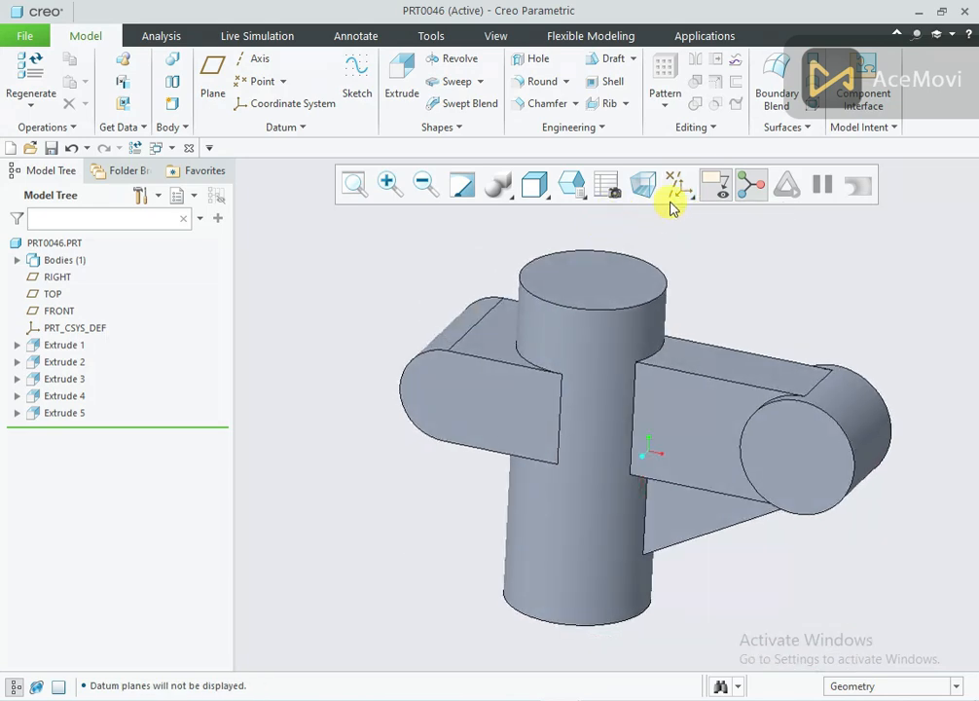
left_click(678, 187)
left_click(681, 229)
scroll(588, 229, "up", 2)
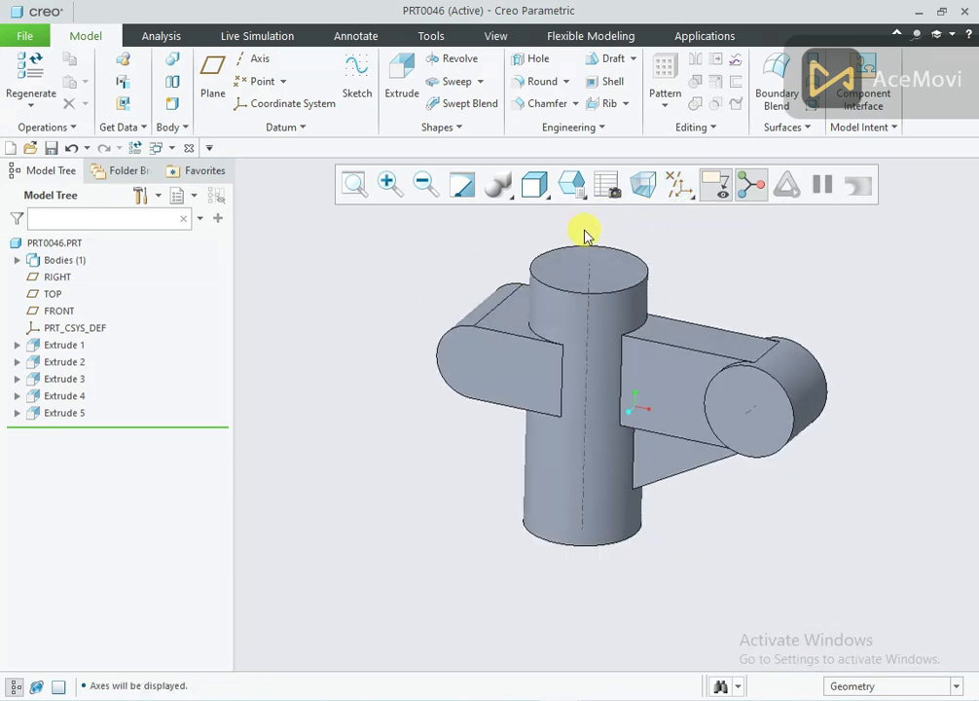
scroll(585, 235, "down", 1)
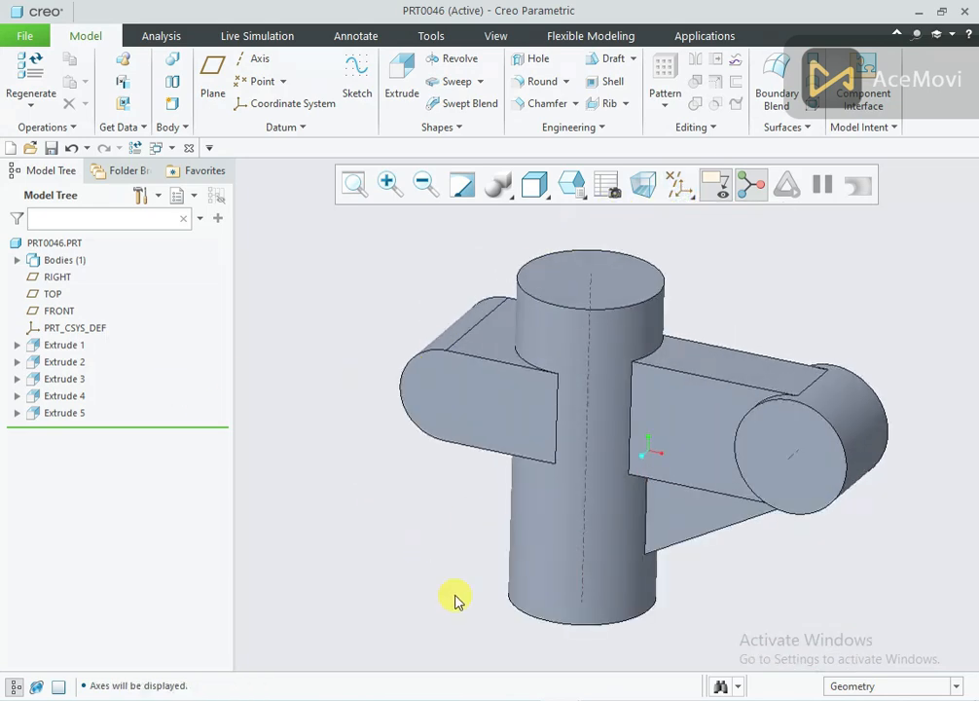
Check the lug's hole in the reference drawing and edit the sketch of Extrude 2 to add an axis at the centre of the lug's rounded end
left_click(593, 698)
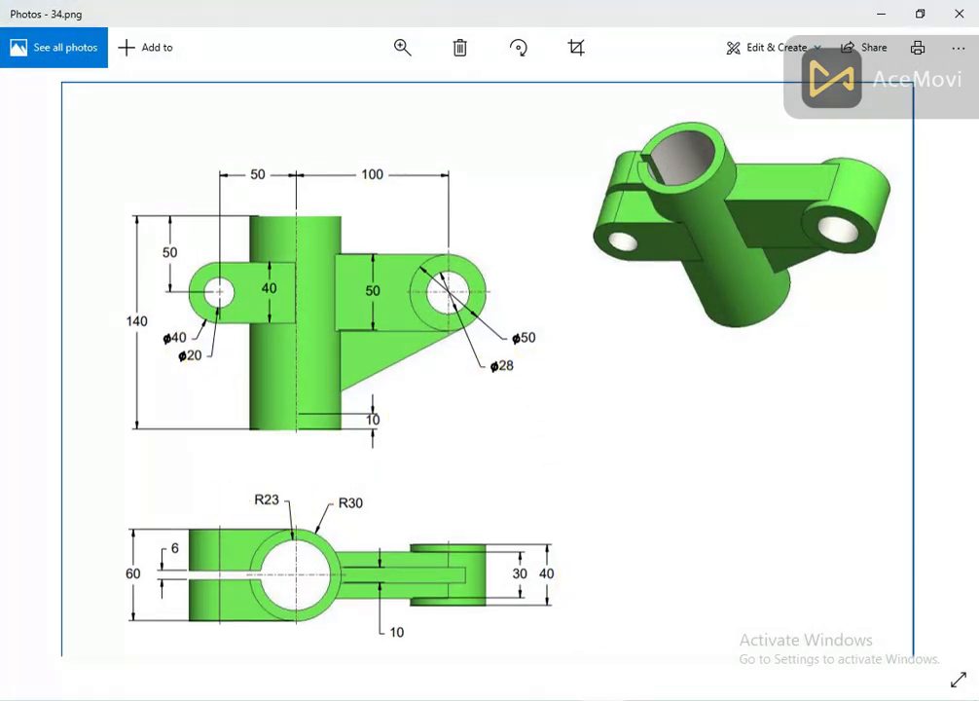
left_click(602, 698)
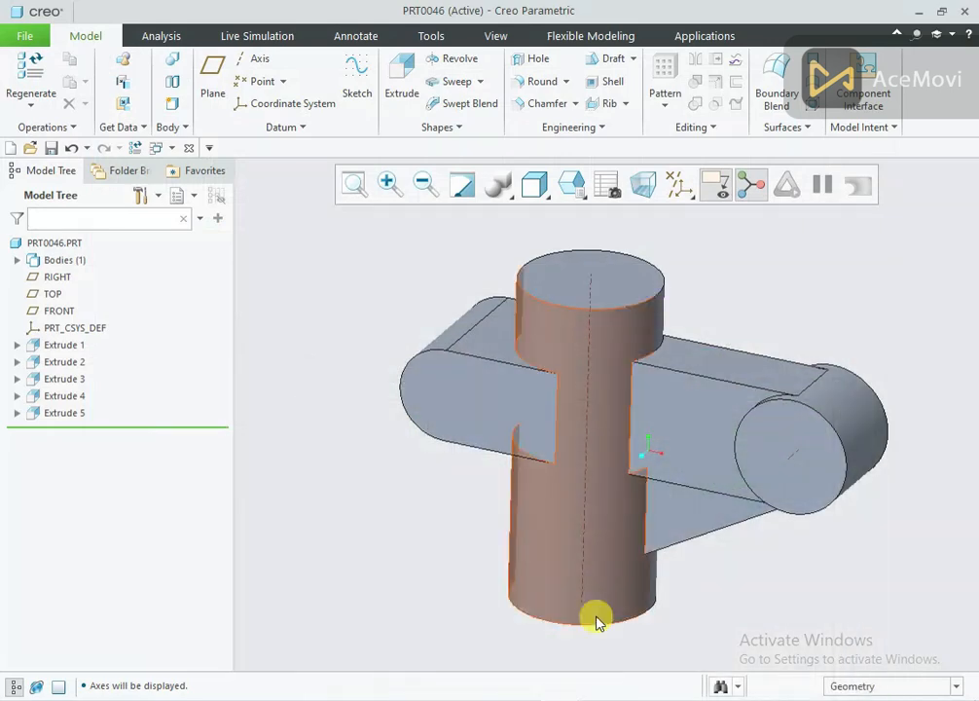
left_click(453, 395)
left_click(17, 361)
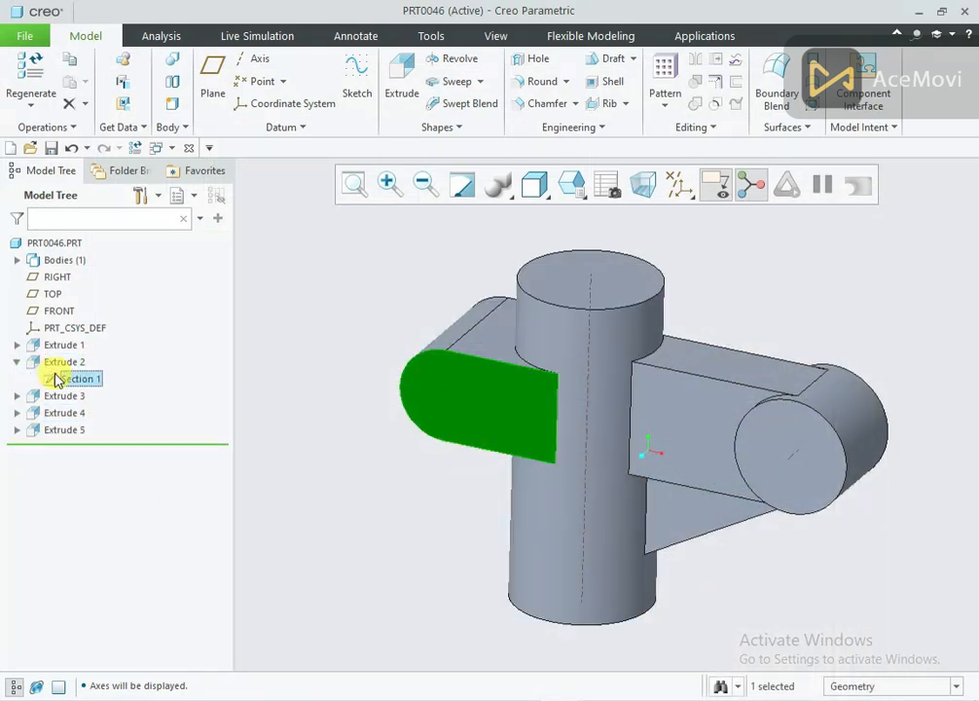
left_click(60, 377)
left_click(124, 290)
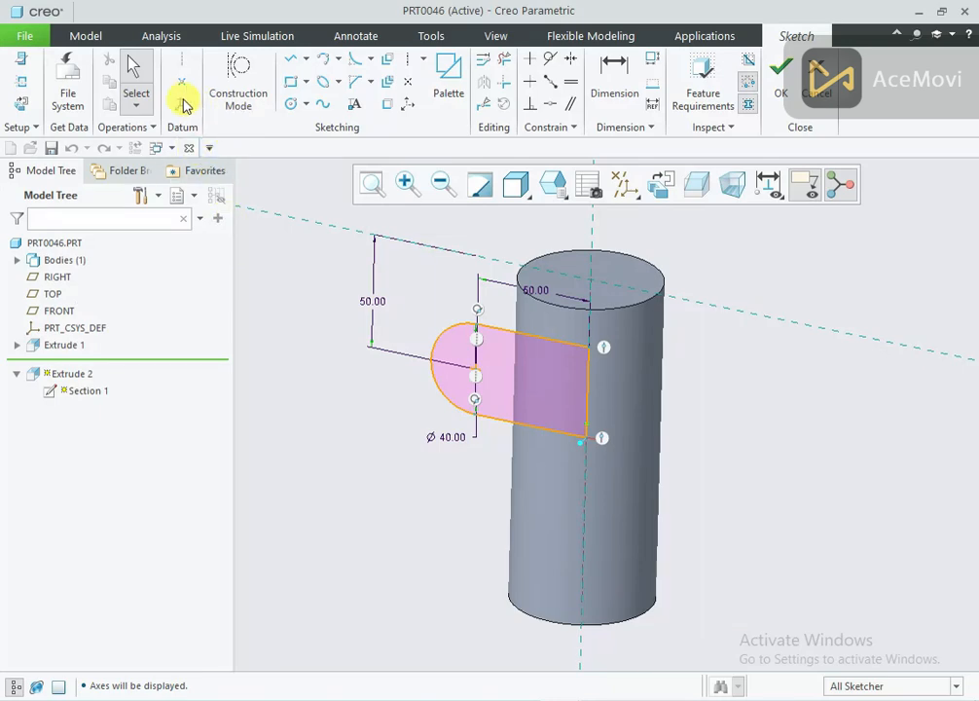
left_click(781, 81)
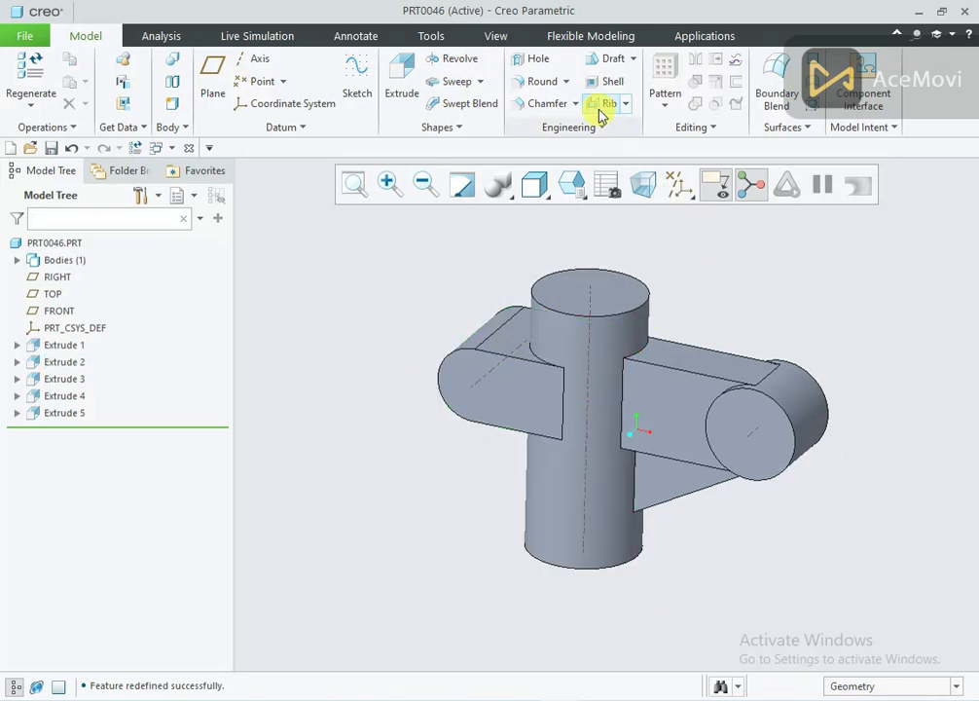
Place a simple 28 mm diameter hole on the front face of the arm's end boss, coaxial with the boss axis
left_click(535, 61)
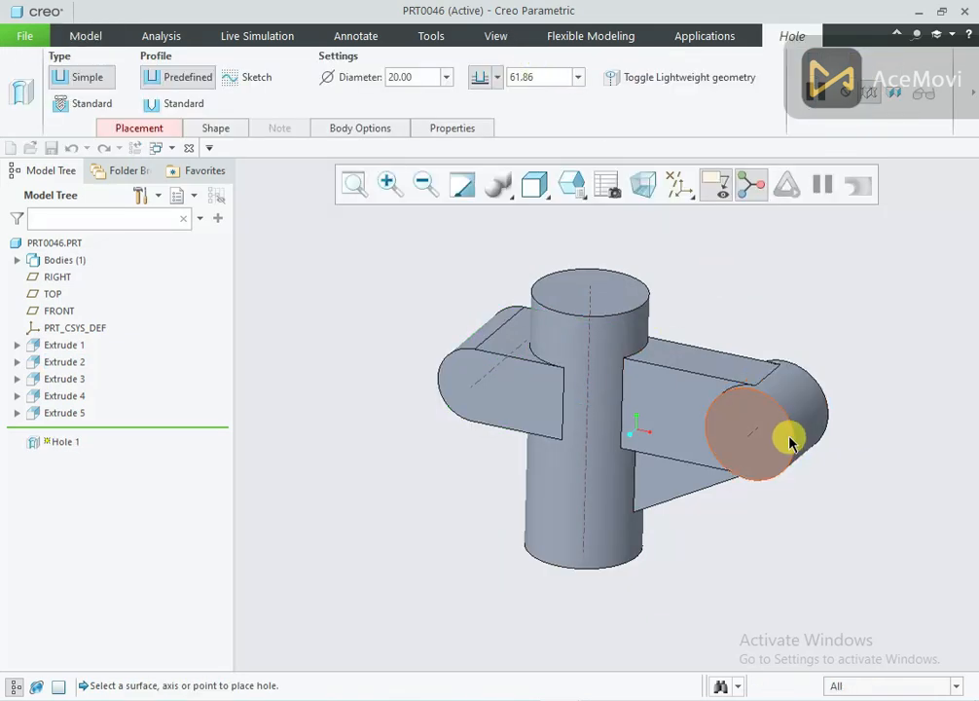
left_click(755, 412)
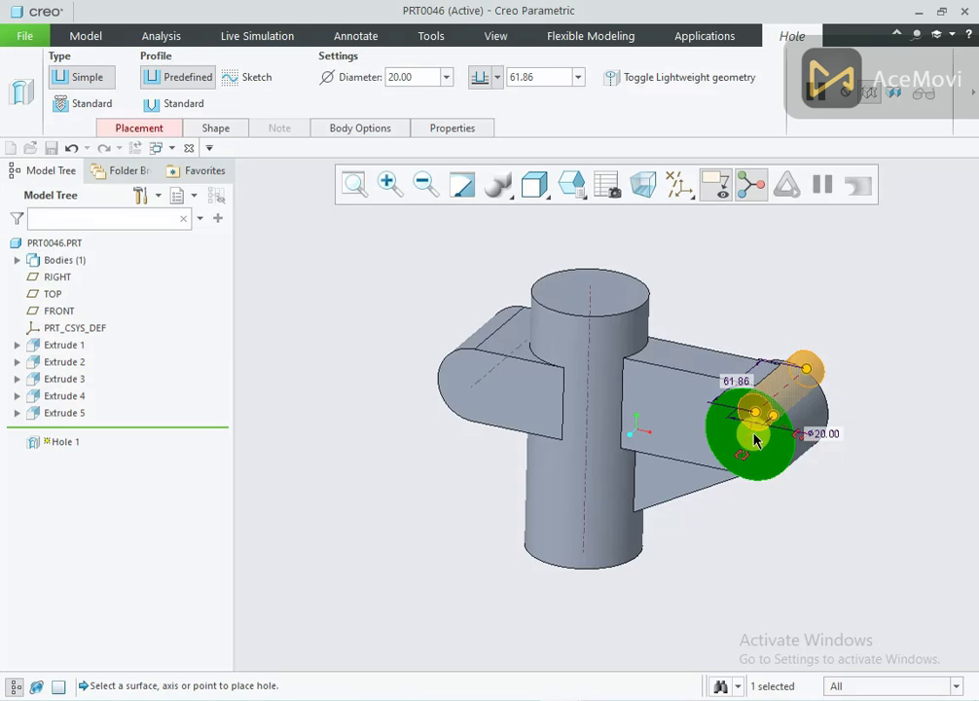
left_click(753, 434, "ctrl")
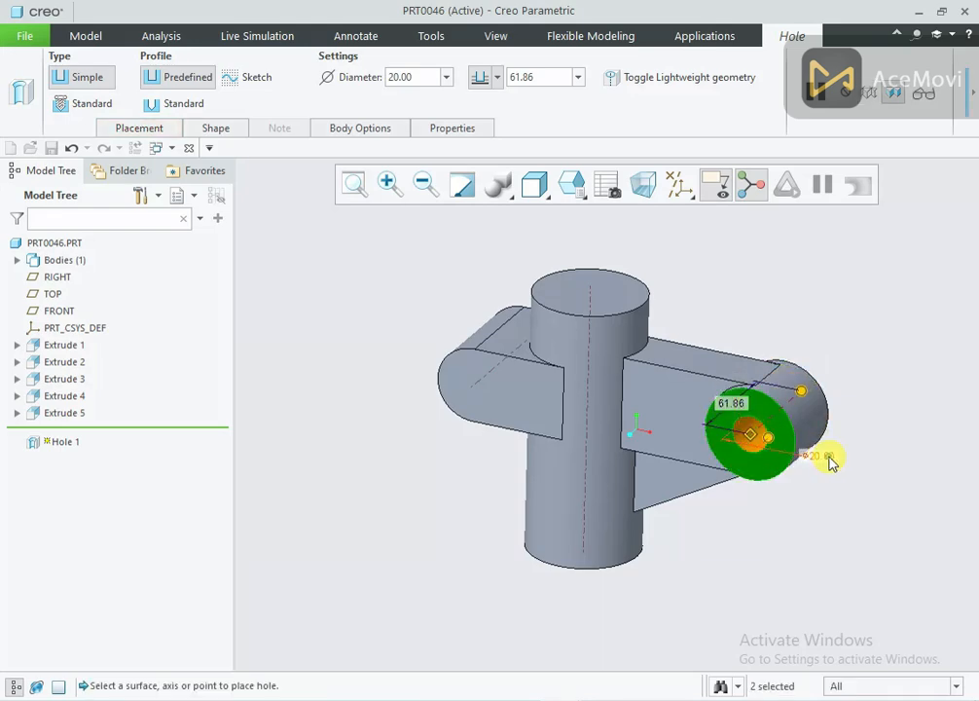
type("8")
key("Return")
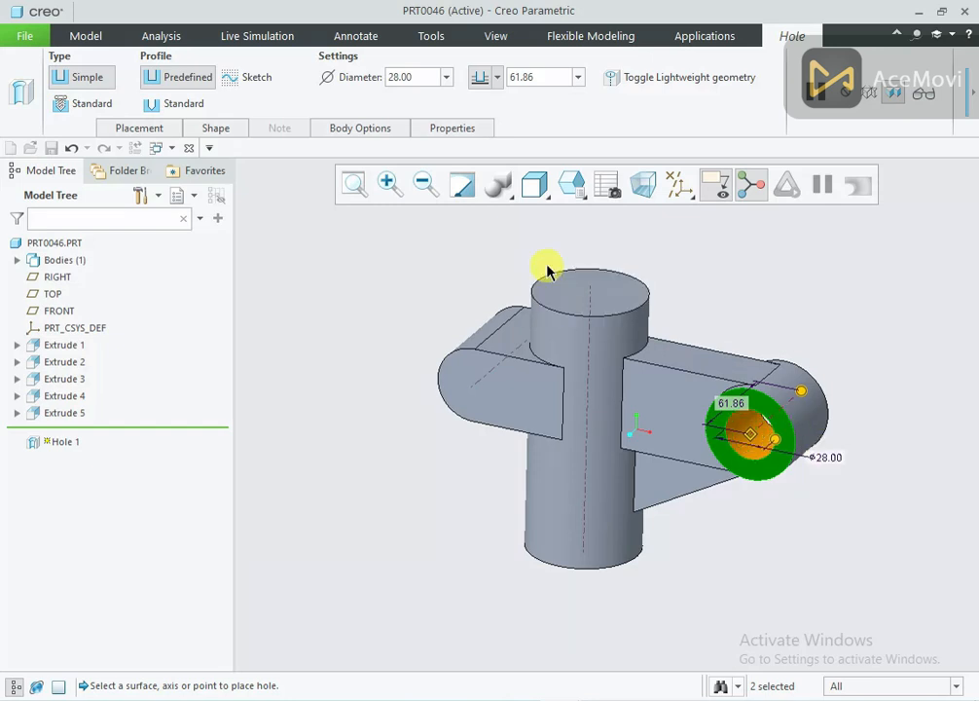
Set the boss hole's depth to To Next and finish the hole
left_click(217, 129)
left_click(428, 277)
left_click(417, 331)
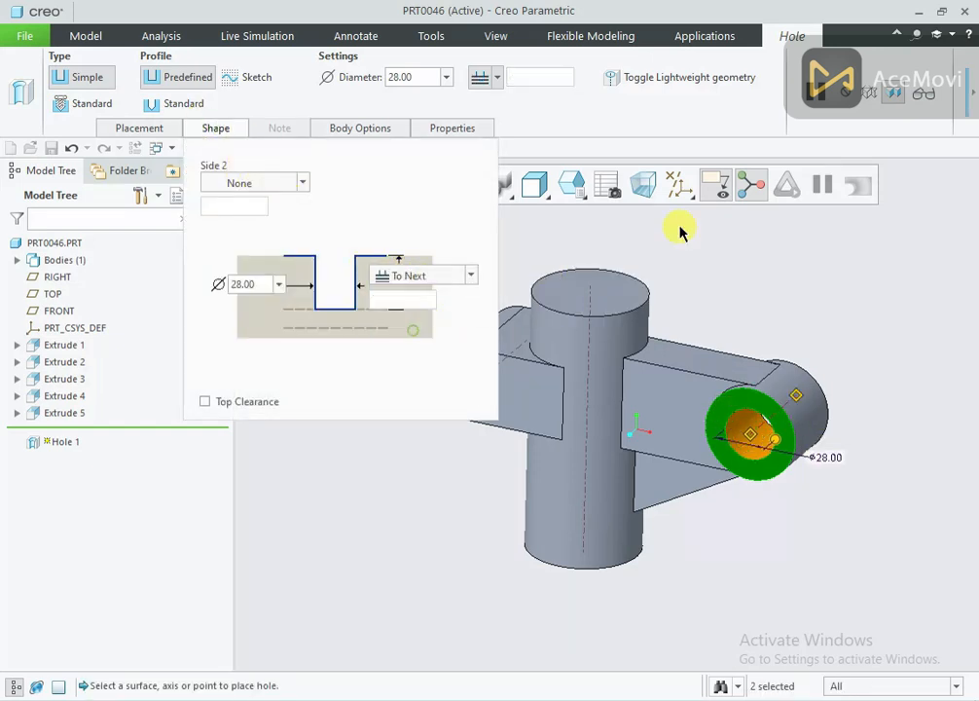
left_click(968, 111)
left_click(642, 98)
Place a simple 23 mm diameter hole on the cylinder's top face, coaxial with the cylinder axis
mouse_move(769, 286)
middle_mouse_down()
mouse_move(629, 279)
mouse_move(768, 287)
middle_mouse_up()
scroll(769, 286, "up", 2)
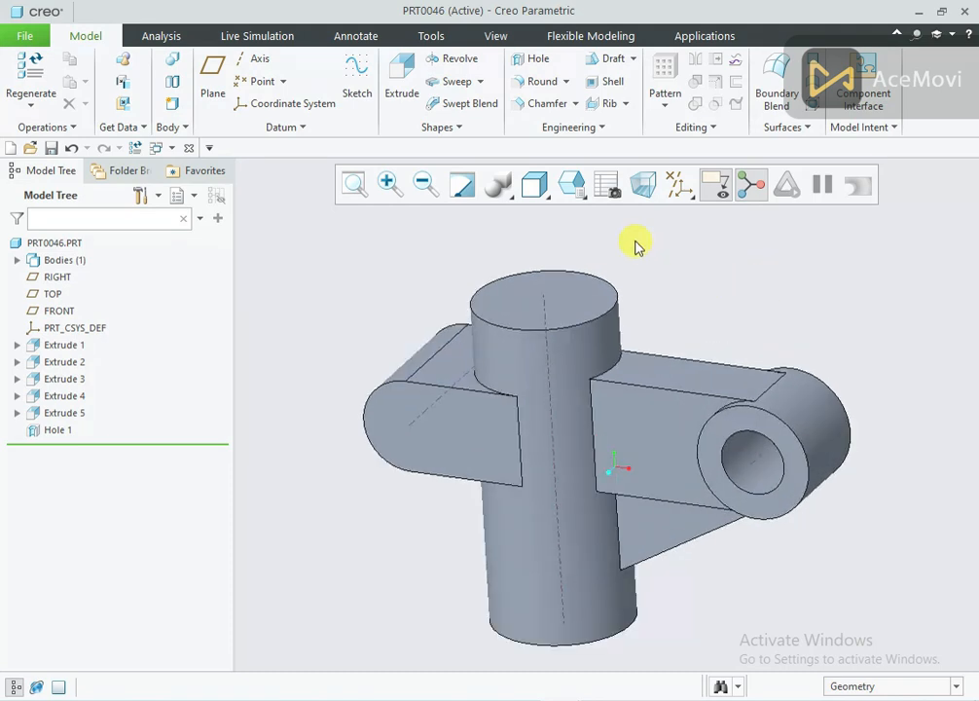
left_click(533, 59)
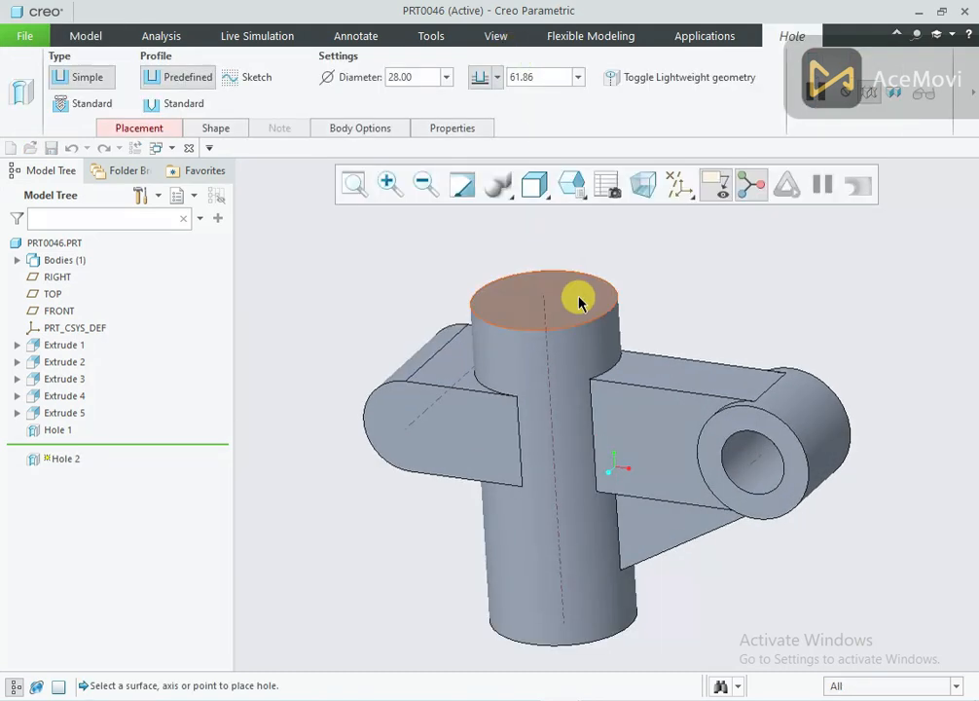
left_click(579, 303)
left_click(545, 336, "ctrl")
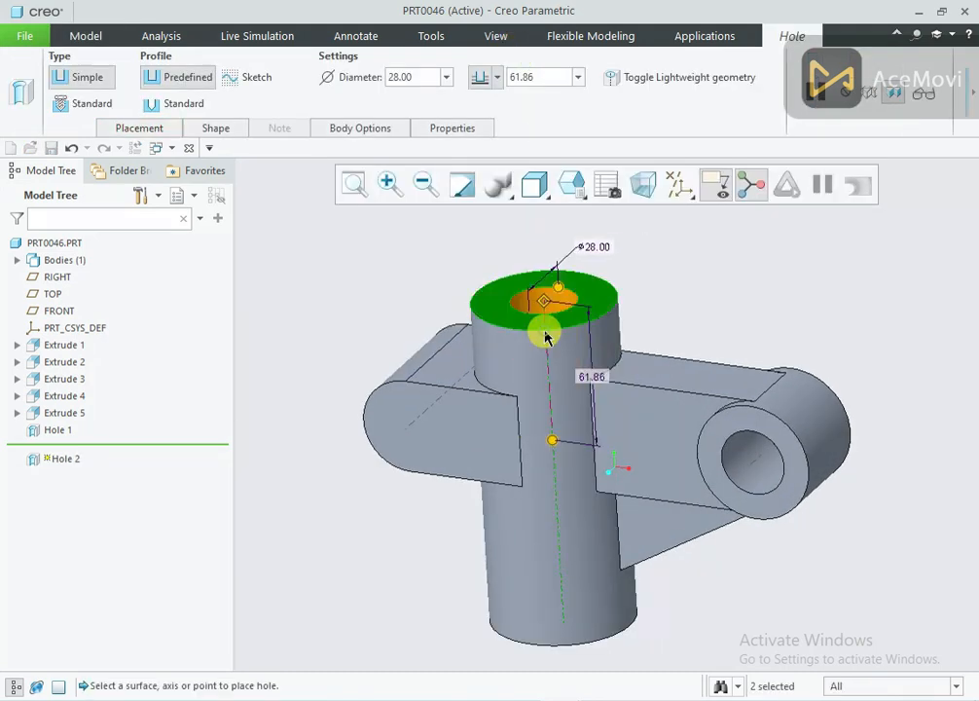
type("23")
key("Return")
Set the cylinder hole's depth to To Next, finish the hole and clear the selection
left_click(232, 131)
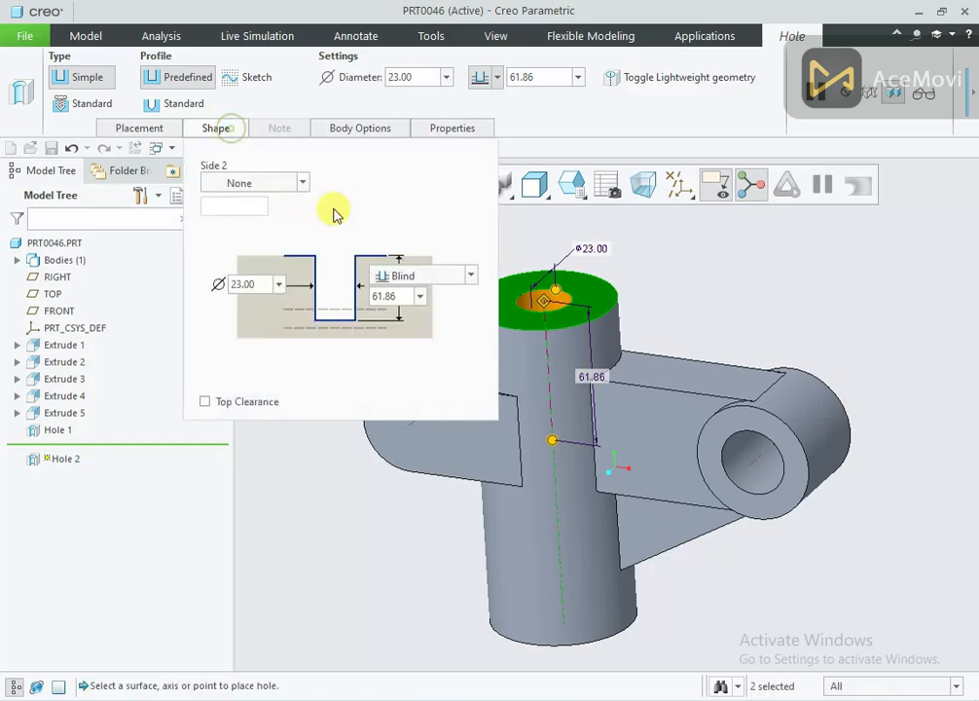
left_click(401, 272)
left_click(409, 333)
middle_click_drag(726, 300, 786, 280)
middle_click(786, 279)
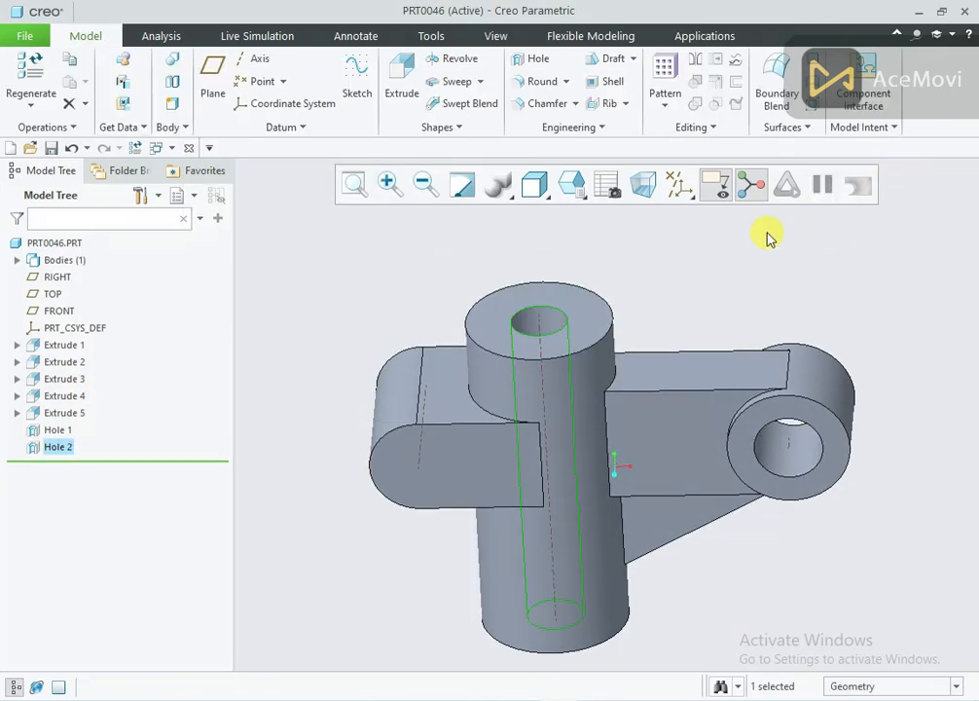
left_click(769, 236)
Place a simple 20 mm diameter hole on the clamp lug's front face, coaxial with the axis of its rounded end
middle_click_drag(647, 258, 438, 236)
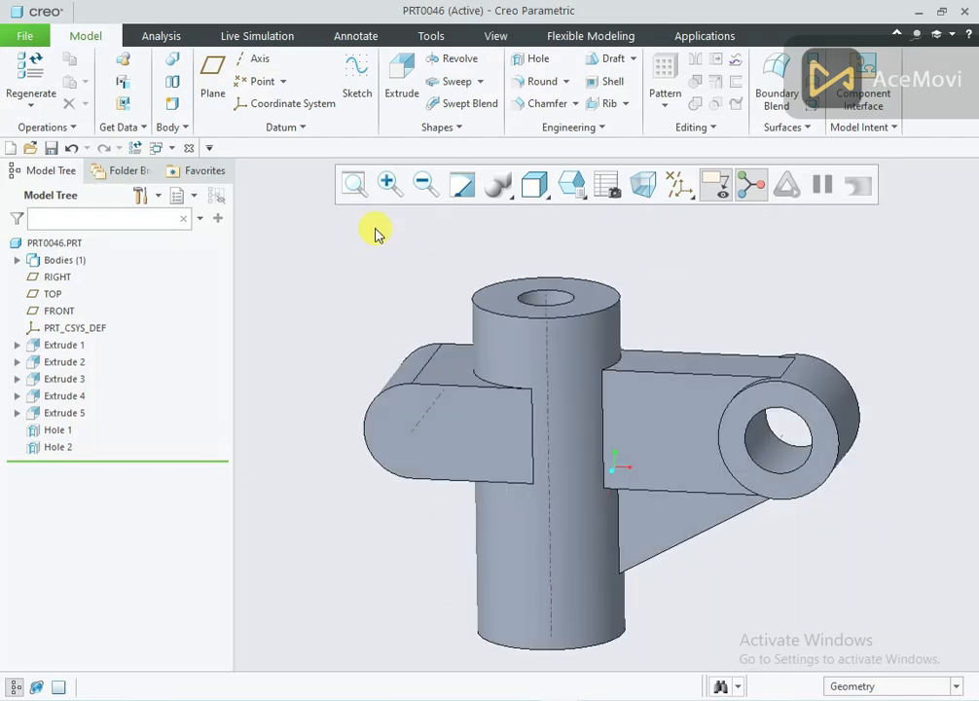
left_click(524, 67)
left_click(408, 429)
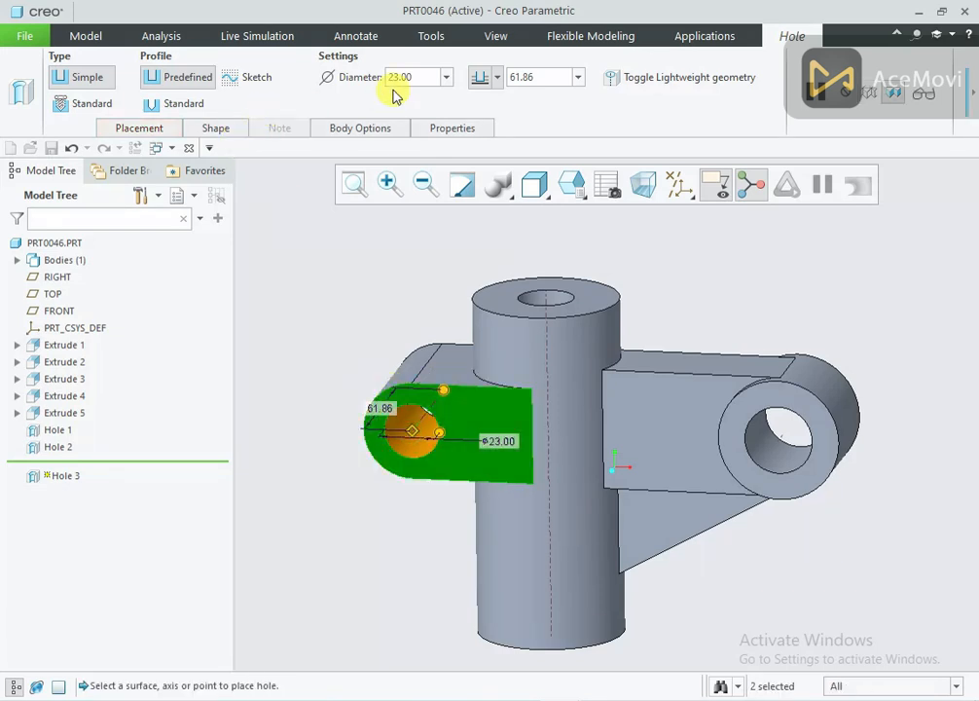
type("20")
key("Return")
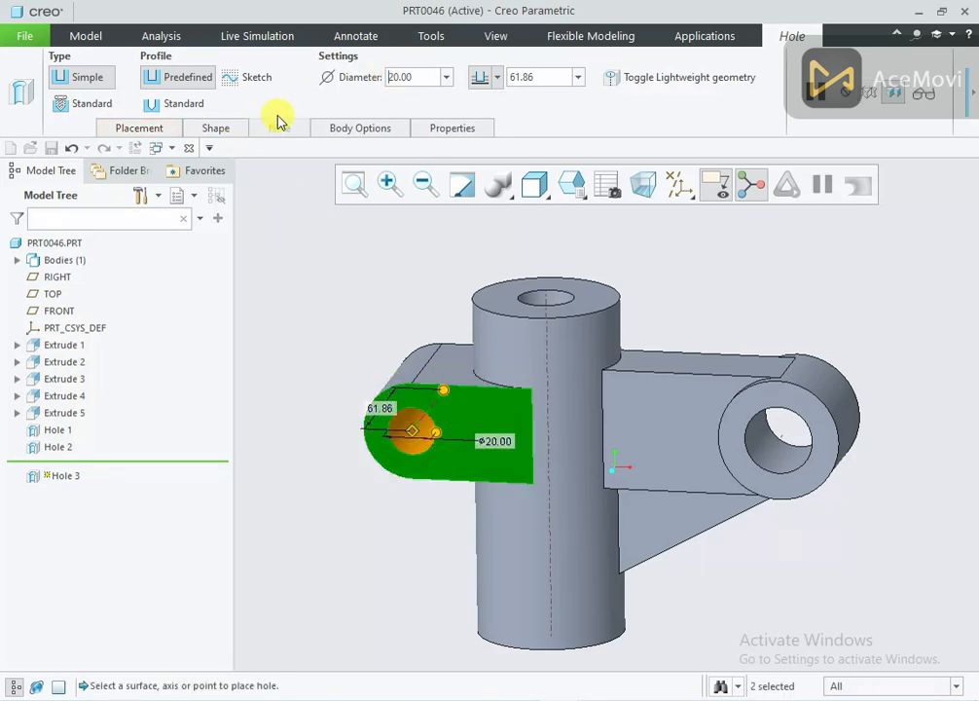
Set the lug hole's depth to To Next and finish the hole
left_click(216, 129)
left_click(423, 275)
left_click(447, 313)
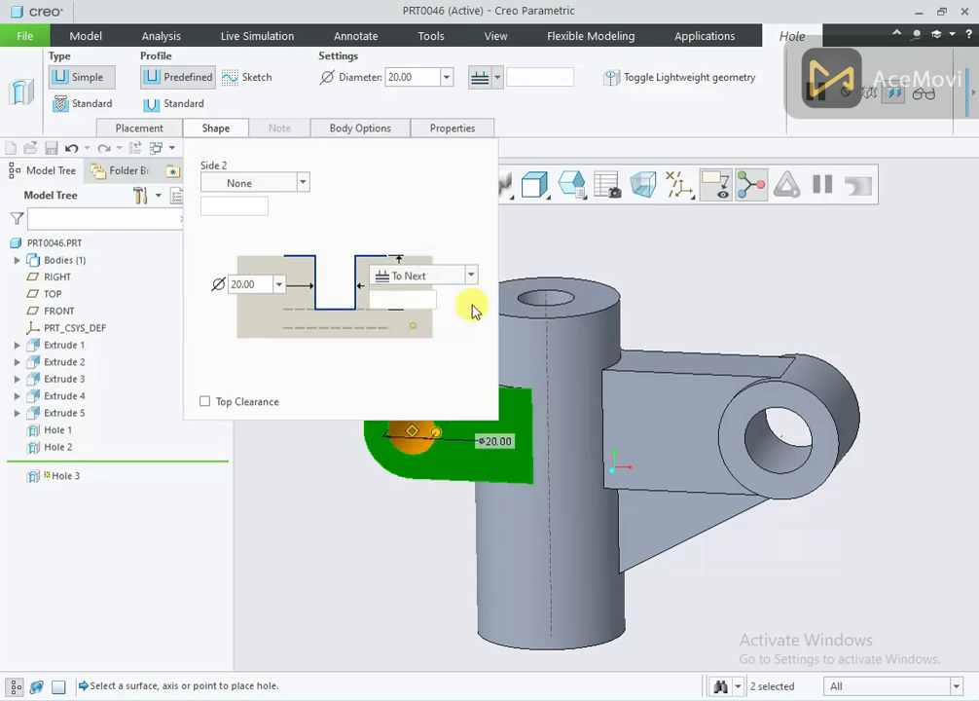
left_click(973, 100)
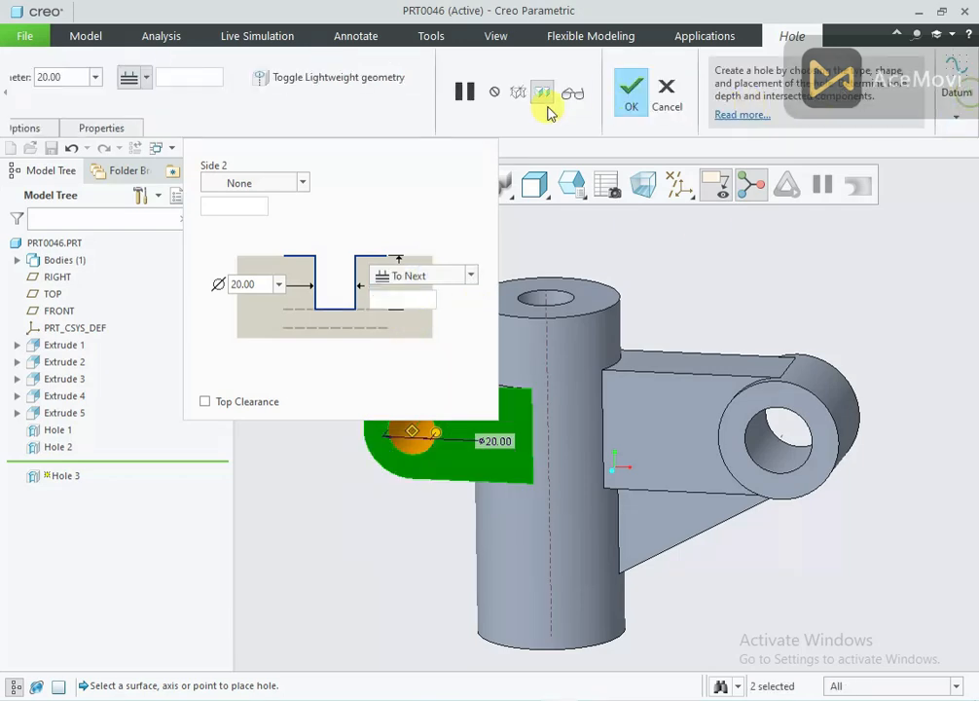
left_click(660, 97)
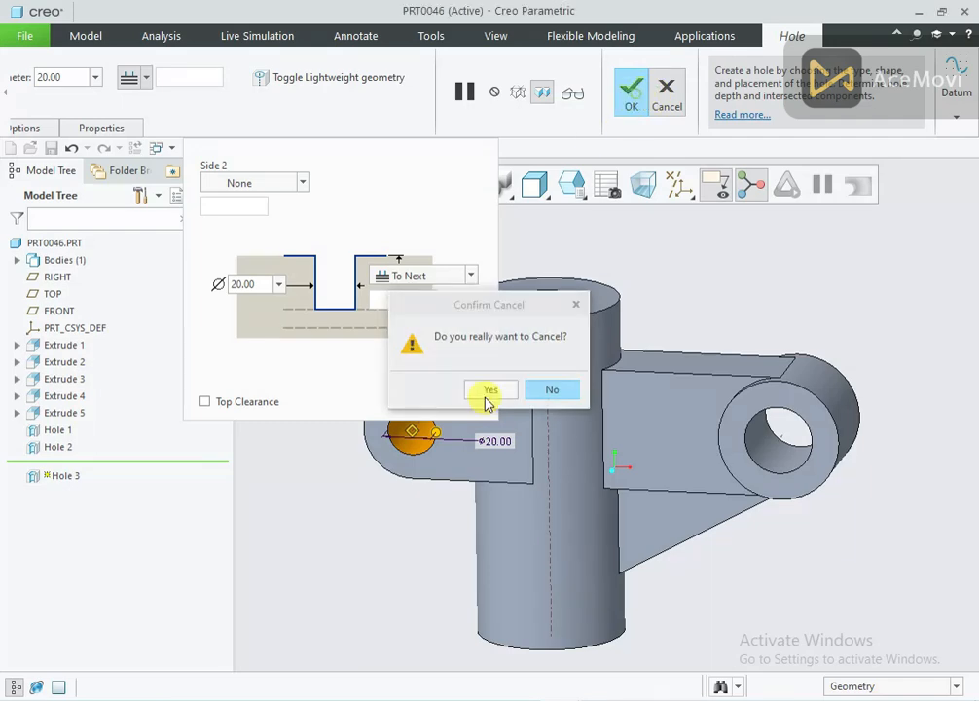
left_click(560, 391)
left_click(631, 92)
Start an extrude sketch on the cylinder's top face and draw a rectangle about 73 by 13 mm from beyond the lug into the bore
middle_click_drag(651, 263, 311, 253)
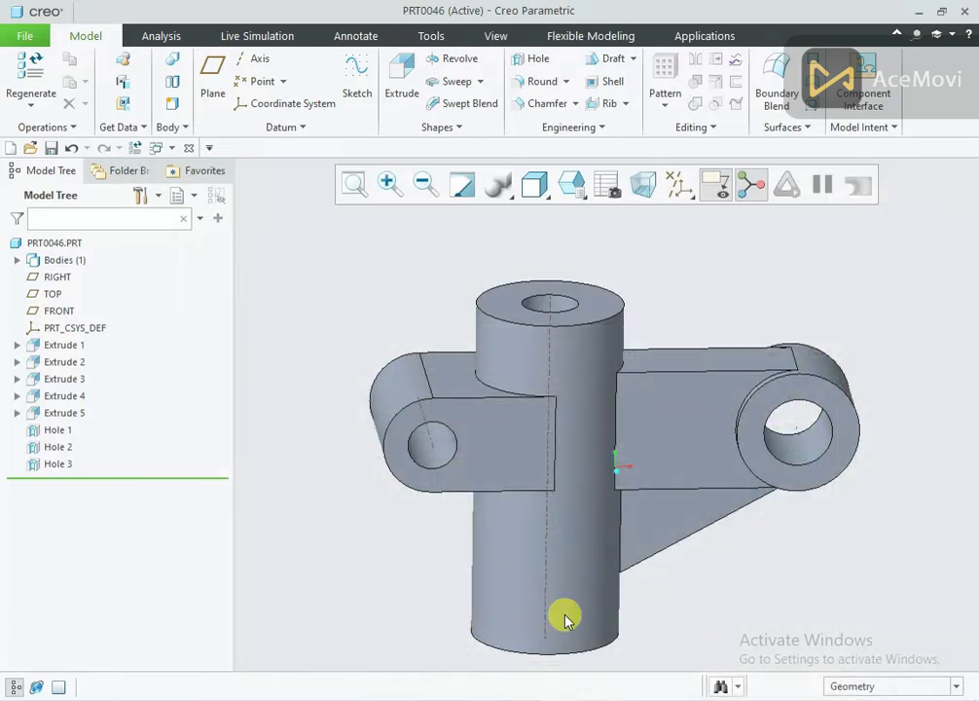
left_click(516, 294)
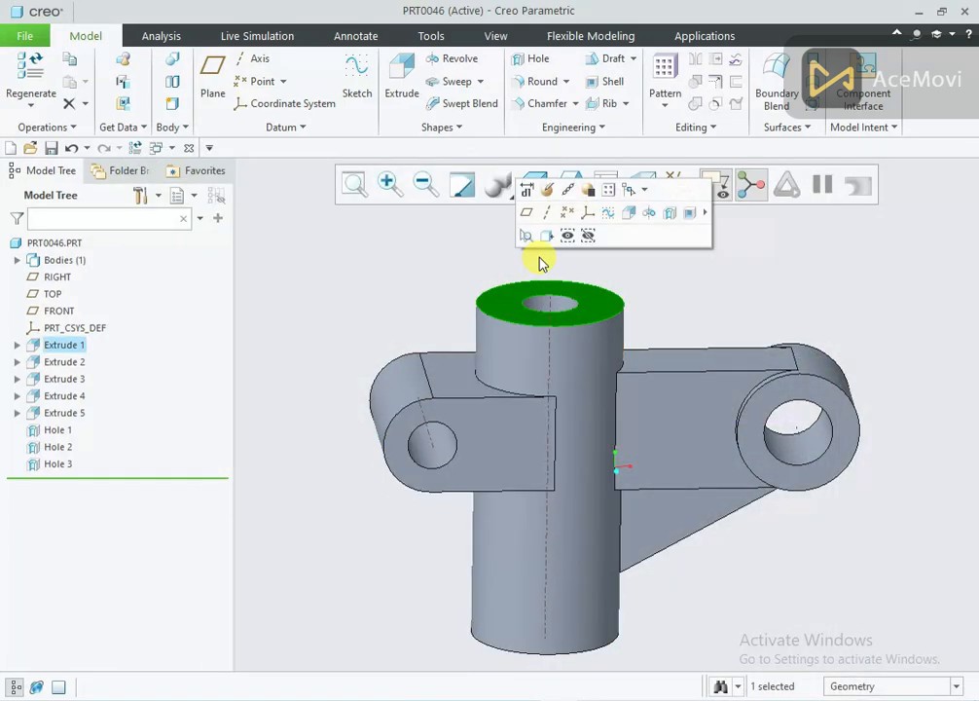
left_click(610, 213)
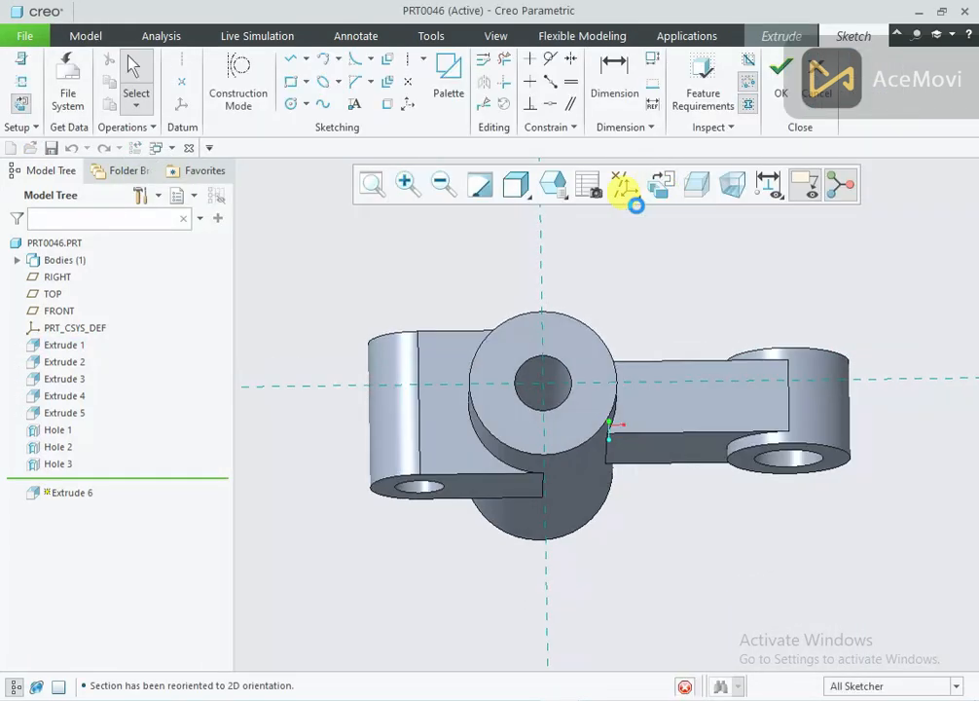
scroll(366, 385, "up", 3)
right_click(377, 260)
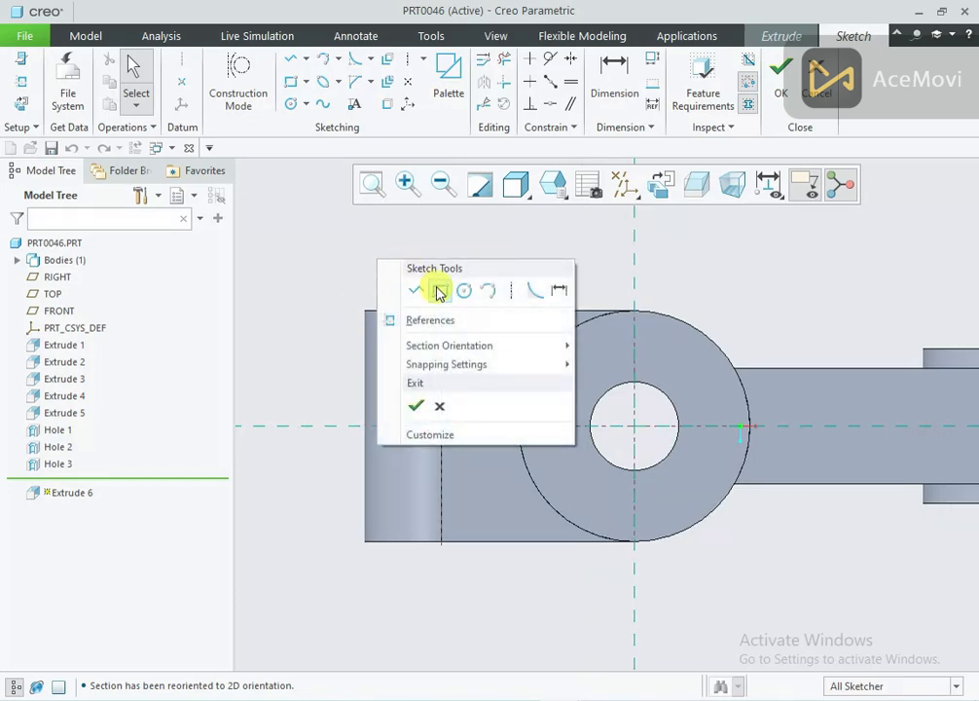
left_click(437, 292)
left_click(330, 399)
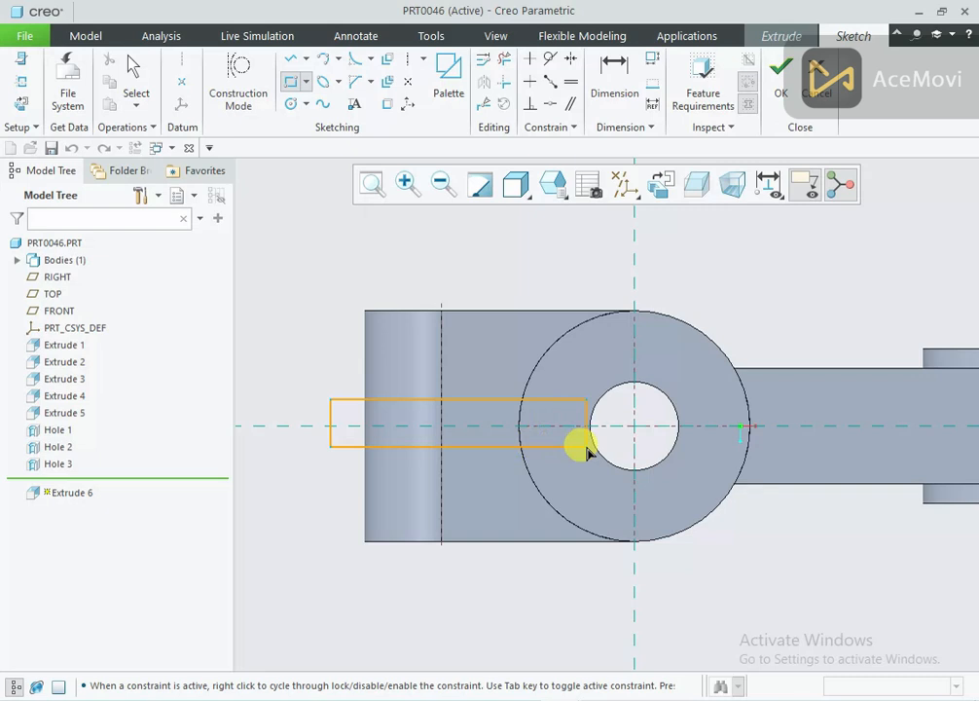
left_click(615, 448)
middle_click(625, 417)
Make the rectangle symmetric about the horizontal reference line and set its height to 6 mm
scroll(631, 413, "up", 3)
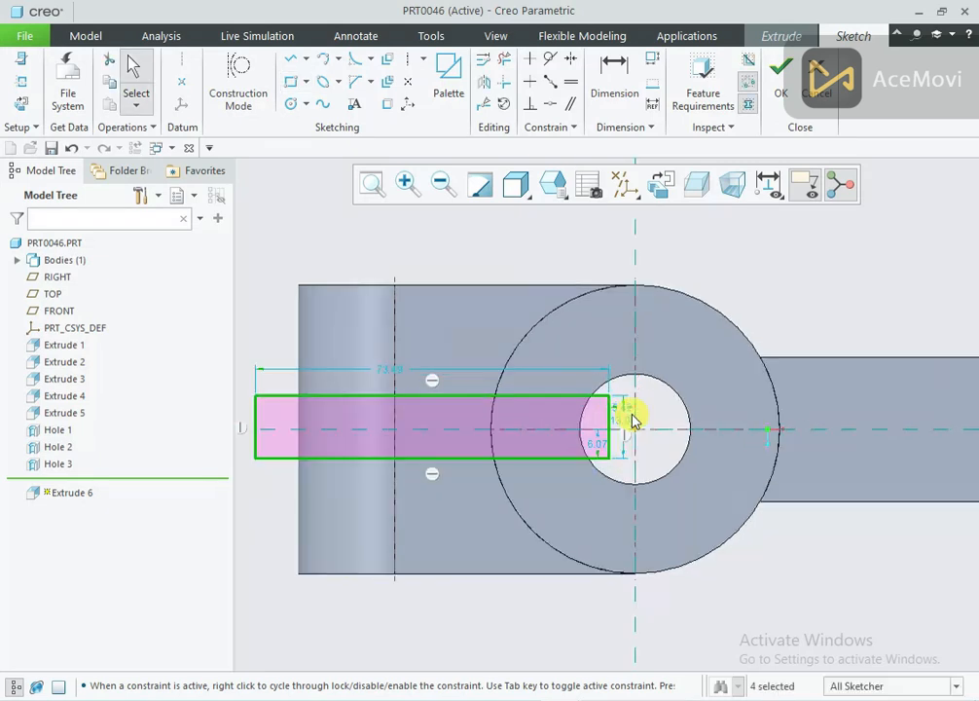
left_click(570, 58)
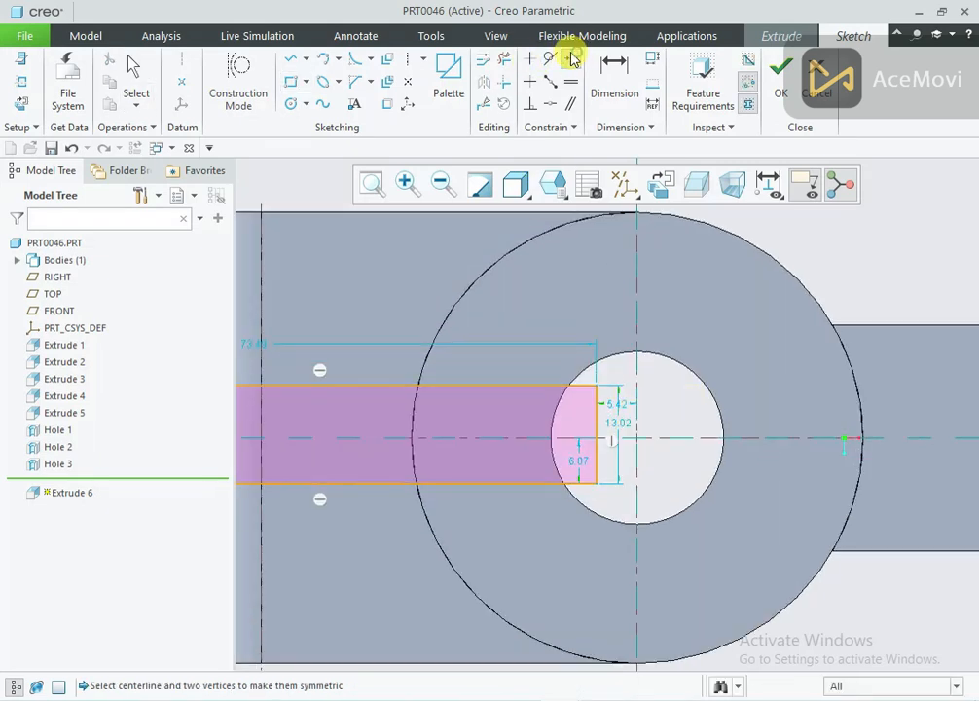
left_click(597, 387)
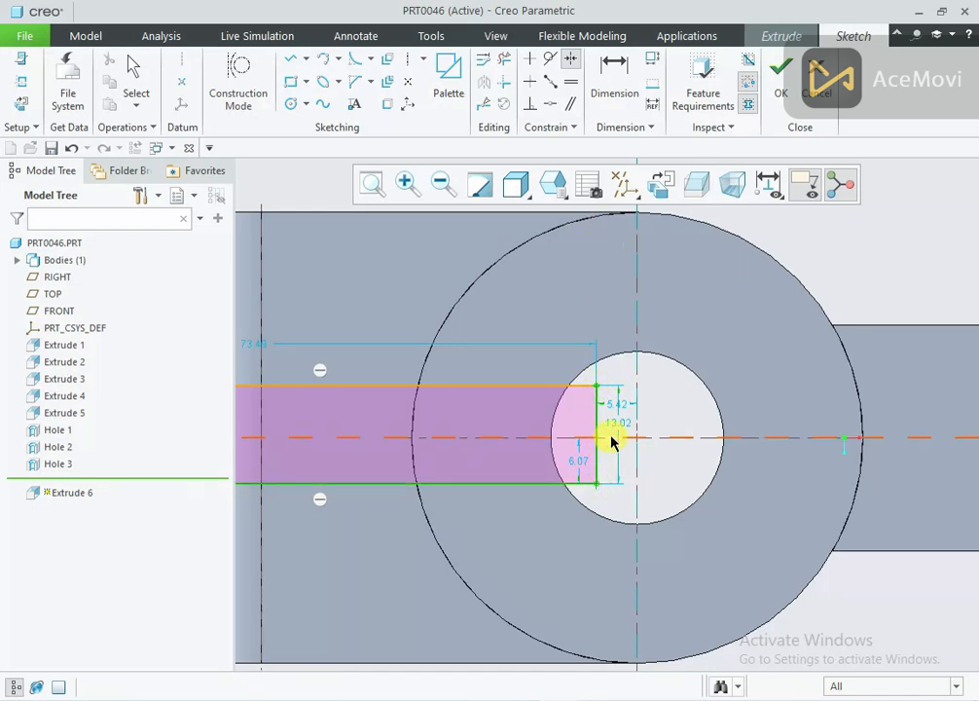
left_click(611, 439)
middle_click(660, 395)
double_click(616, 430)
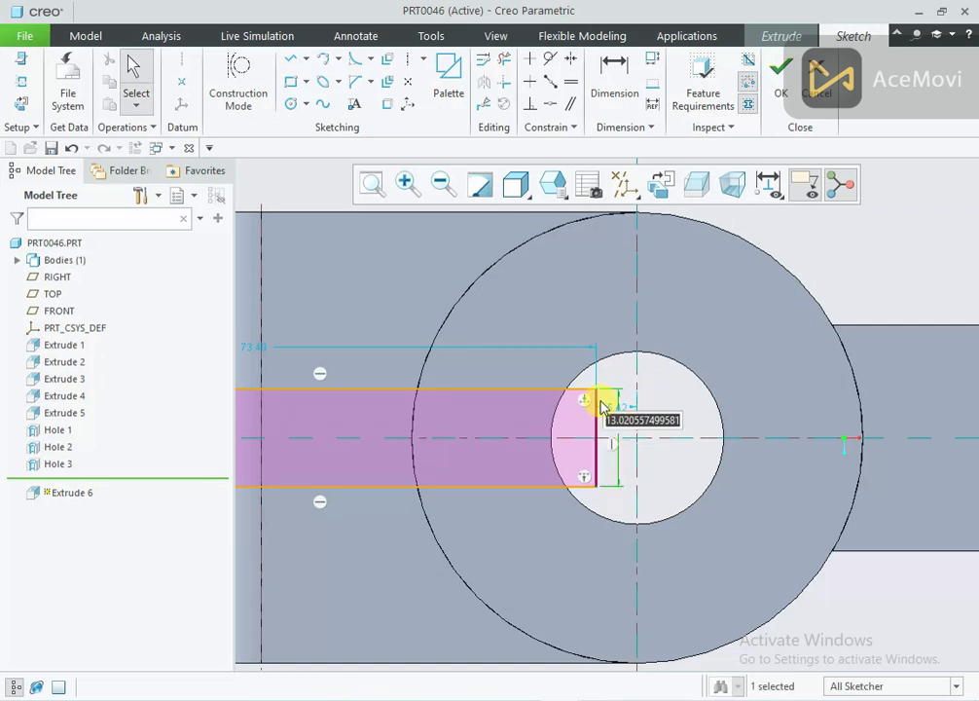
key("Return")
Make the rectangle's outer end coincident with the lug's end edge and its inner corner coincident with the bore's circle
scroll(447, 428, "up", 3)
scroll(371, 428, "down", 4)
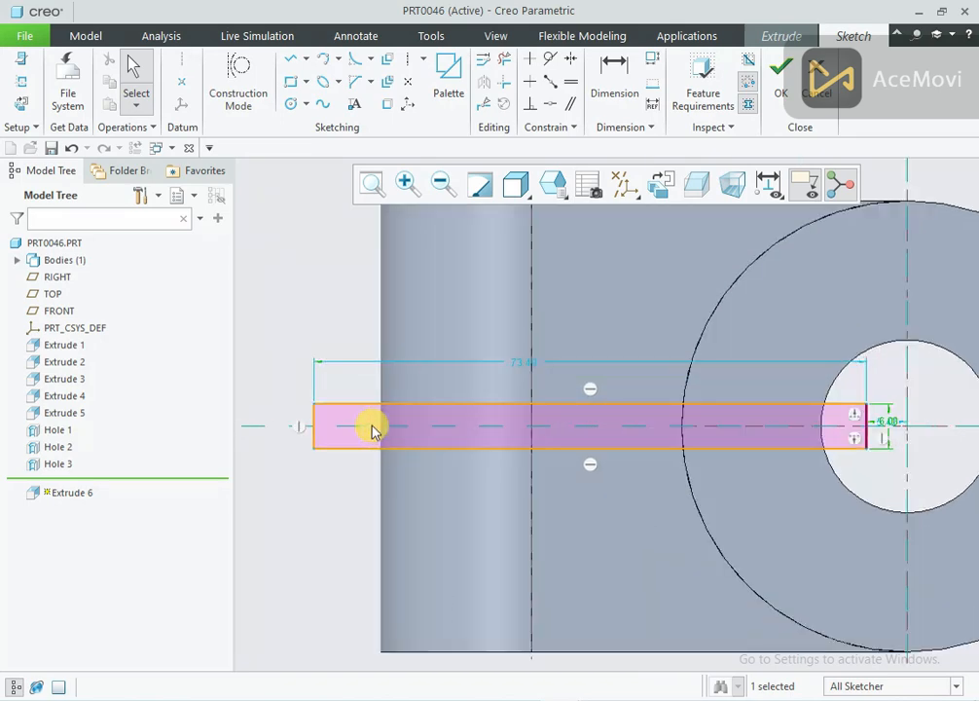
left_click(551, 103)
left_click(315, 411)
left_click(381, 397)
scroll(380, 391, "up", 3)
scroll(614, 404, "down", 3)
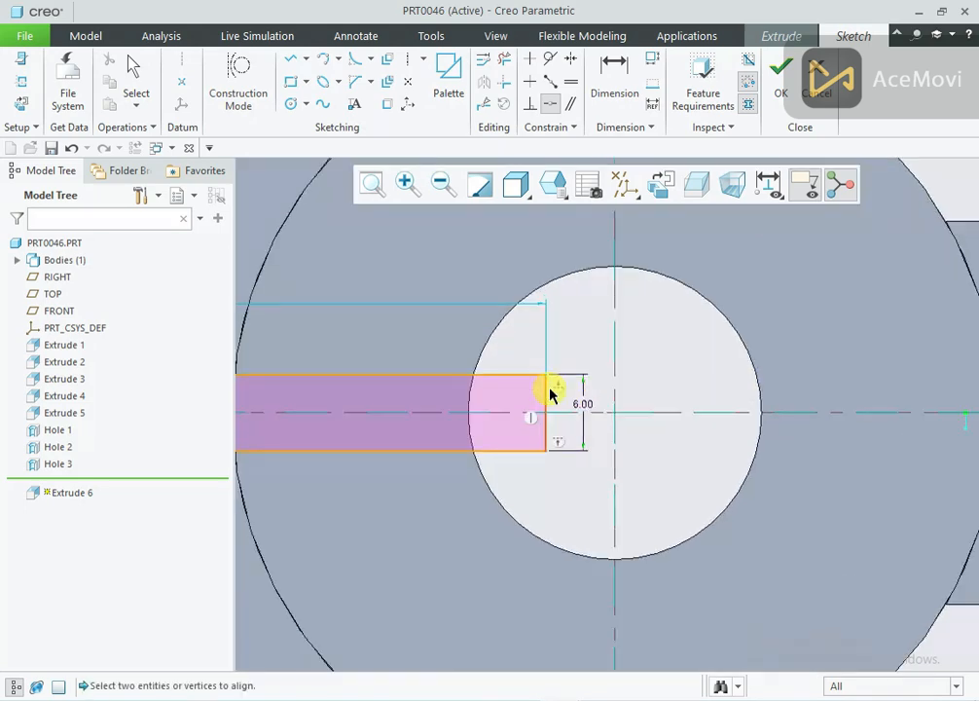
left_click(550, 380)
left_click(479, 372)
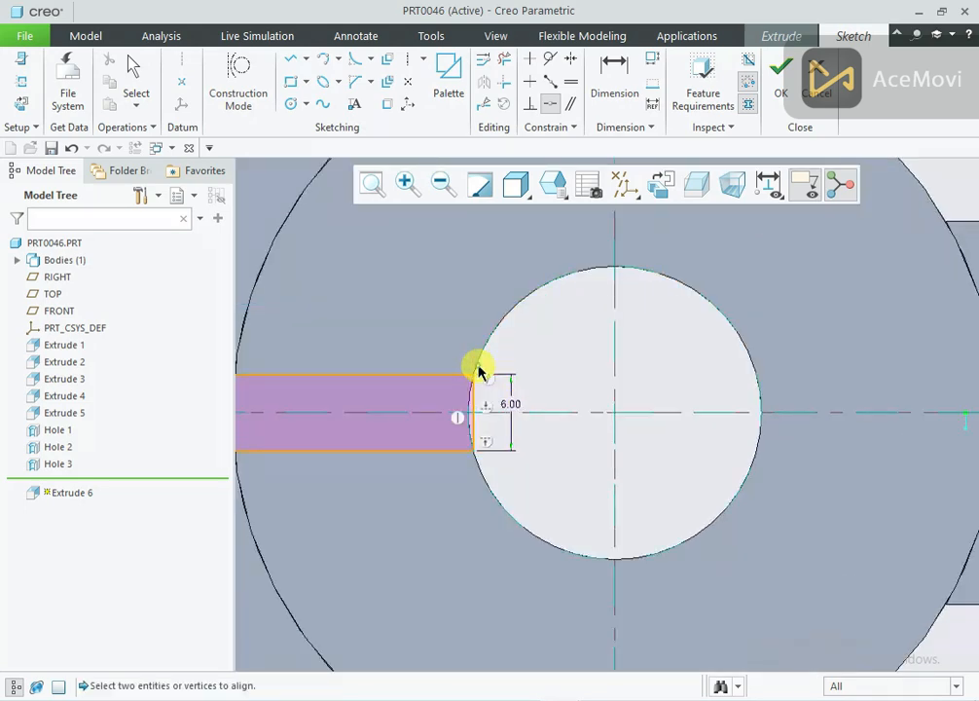
Finish the rectangle sketch, flip the extrusion downward into the part and set its depth to To Next
scroll(587, 402, "up", 3)
left_click(780, 86)
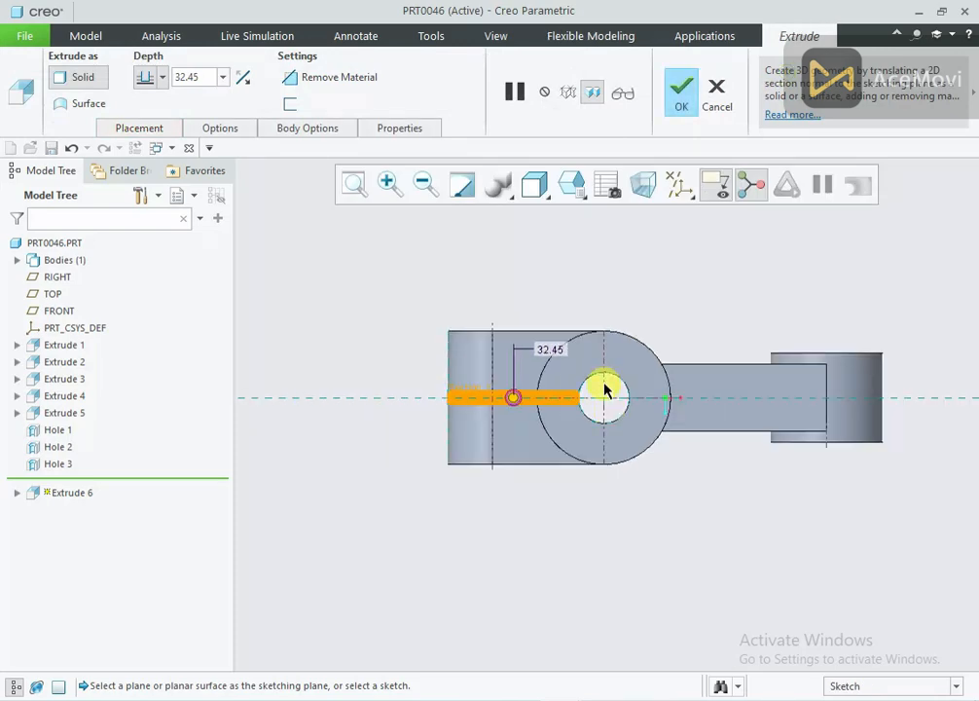
scroll(588, 261, "down", 1)
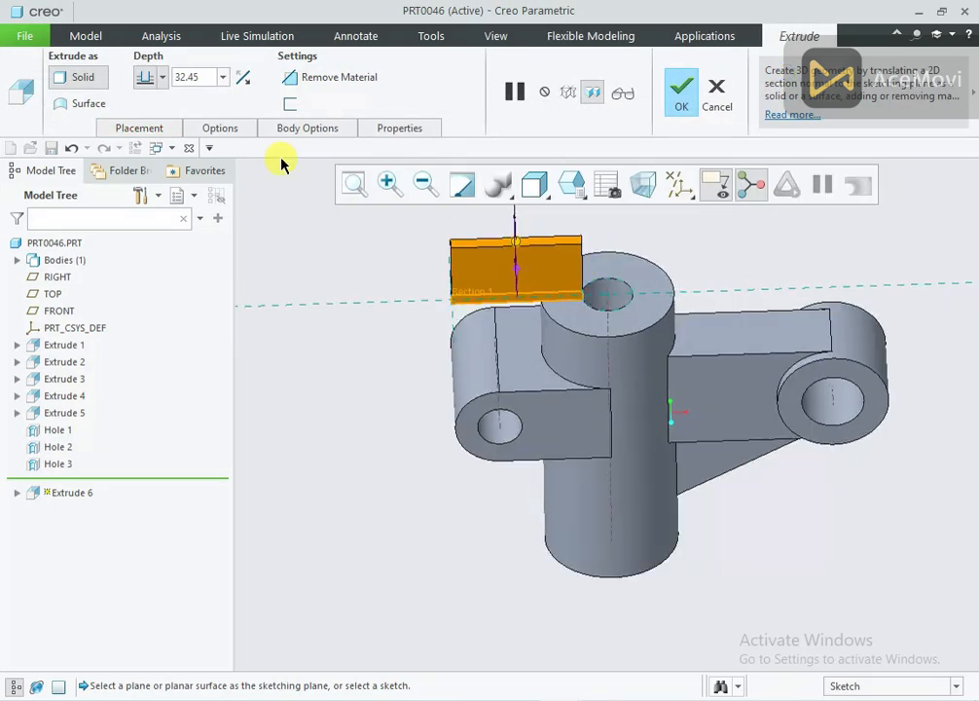
left_click(246, 82)
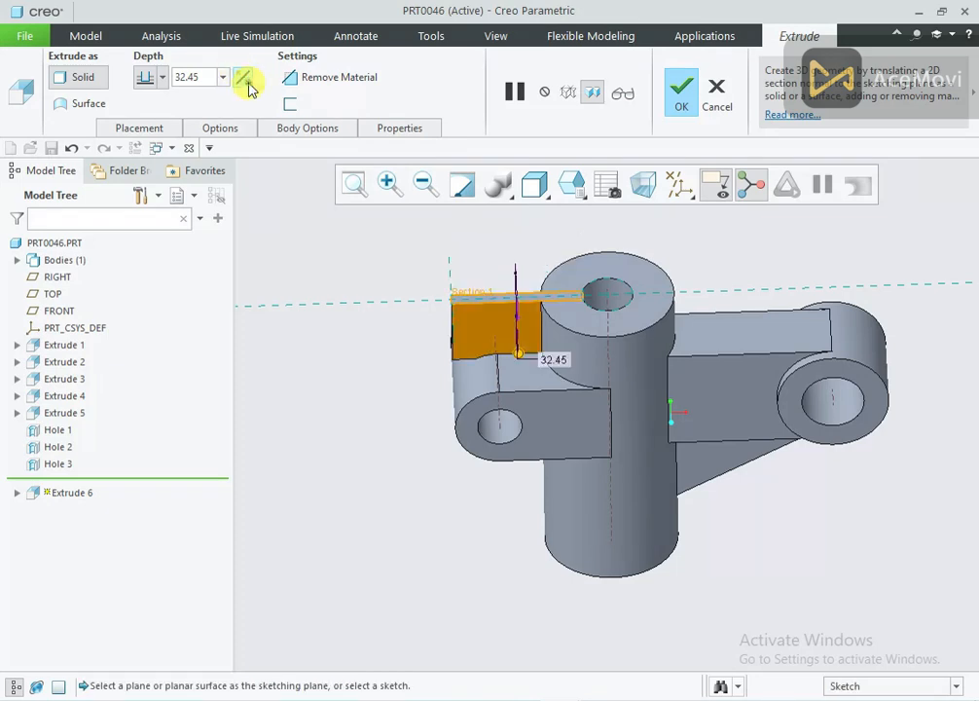
left_click(222, 128)
left_click(304, 199)
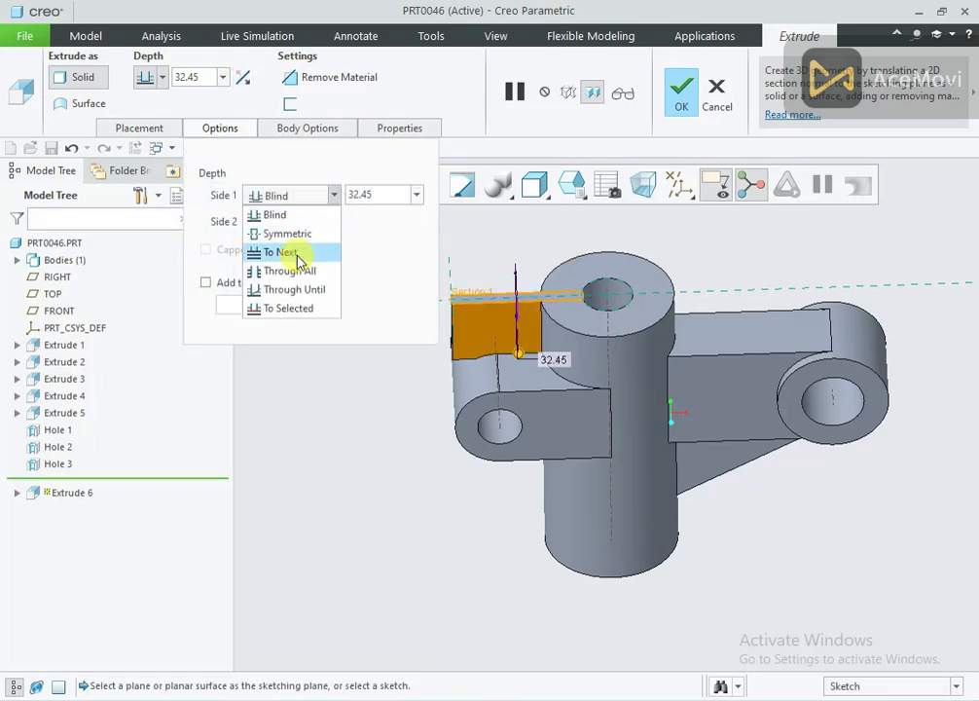
left_click(287, 251)
Make the extrusion remove material and finish the clamp slot cut
left_click(326, 82)
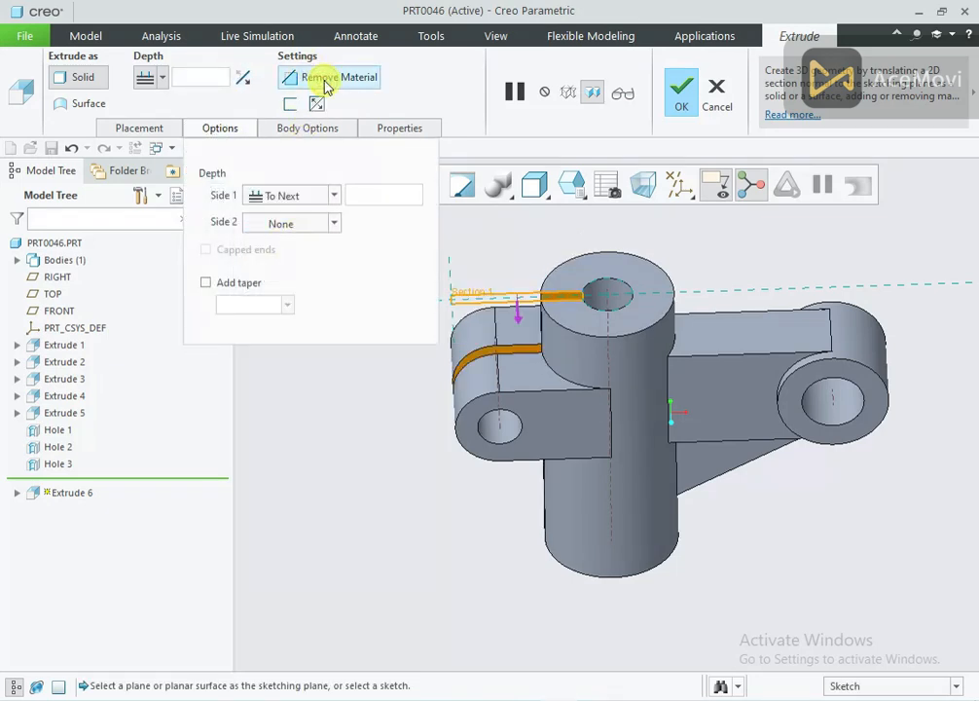
left_click(672, 97)
middle_click_drag(621, 262, 732, 292)
left_click(652, 237)
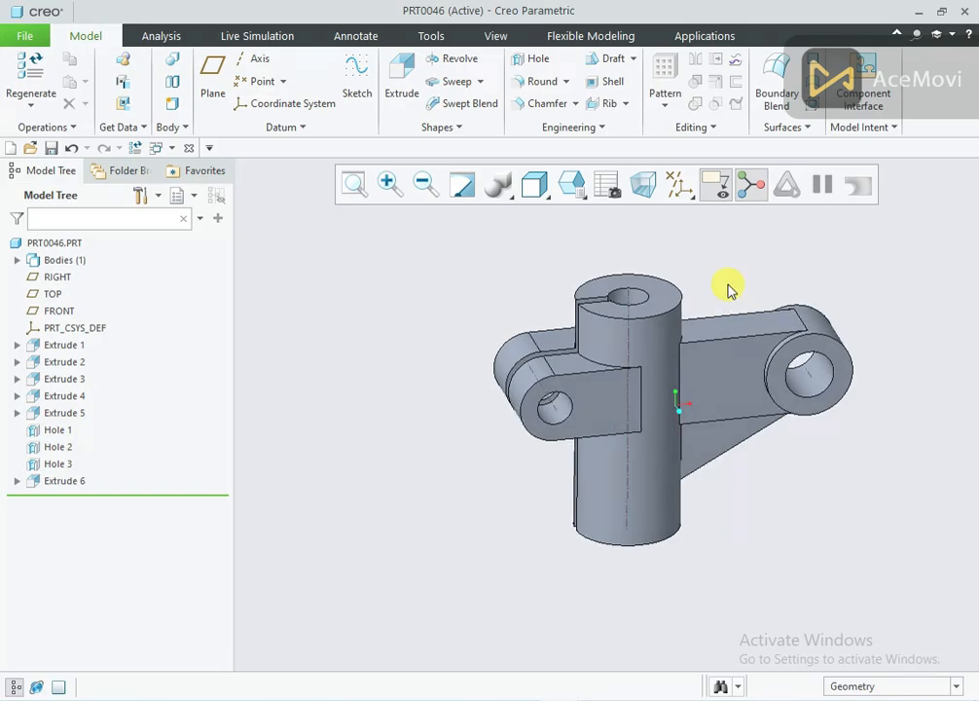